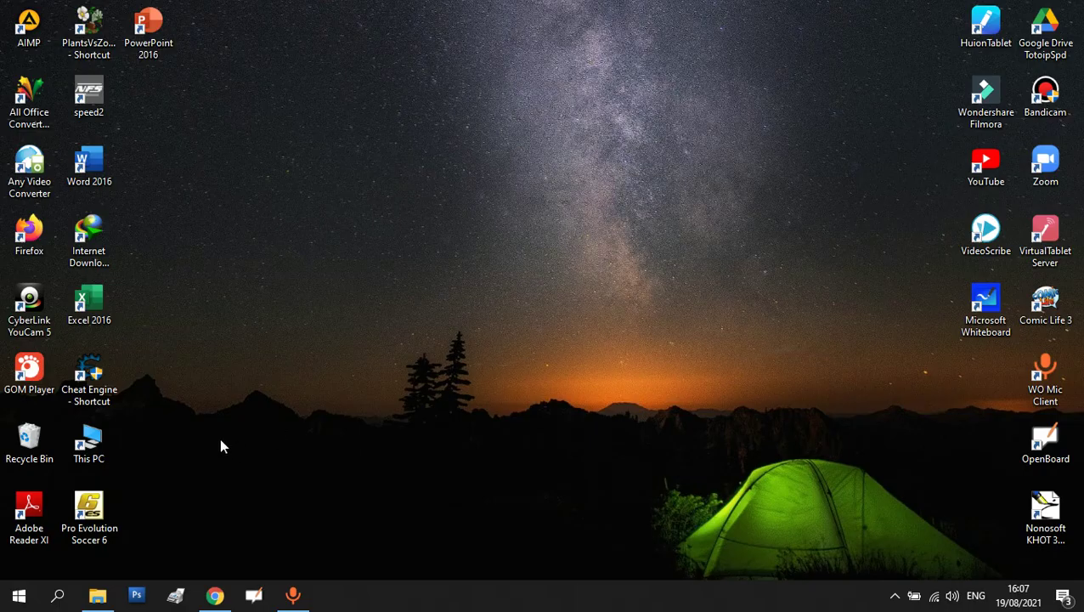
- Switch to File Explorer and select the ProktorBrowser_20.1014_64Bit folder inside ExamOnline 21.0428
{"action": "left_click", "coordinate": [98, 595]}
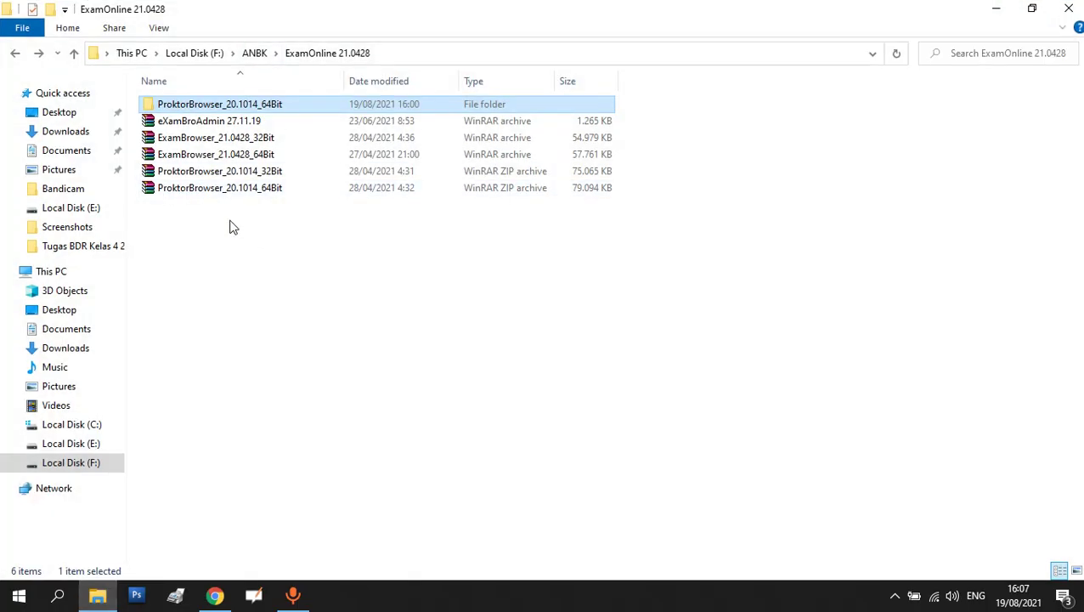
{"action": "left_click", "coordinate": [233, 215]}
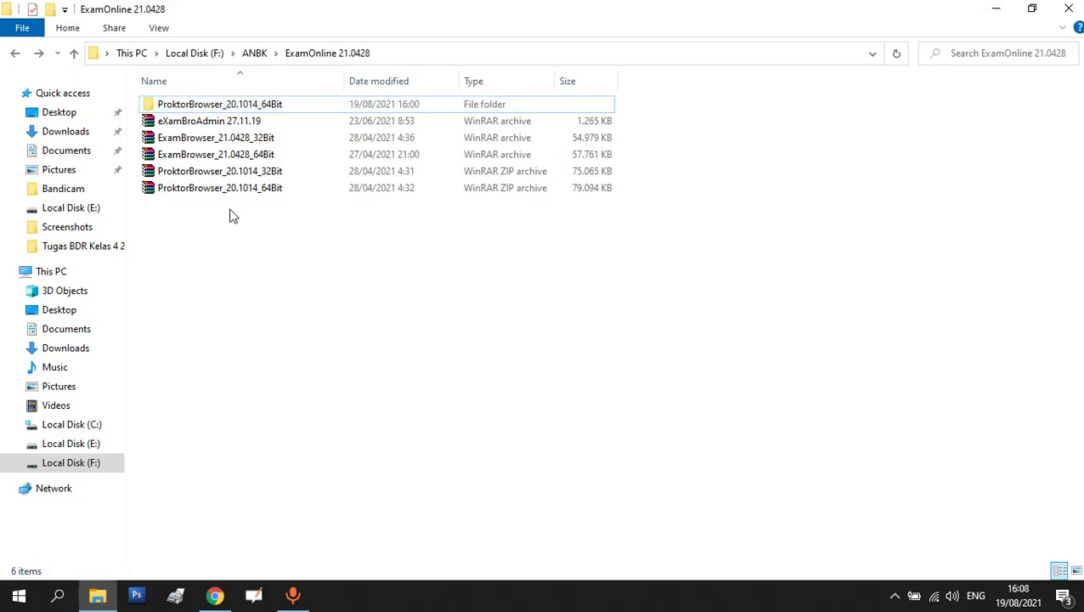
{"action": "left_click", "coordinate": [245, 107]}
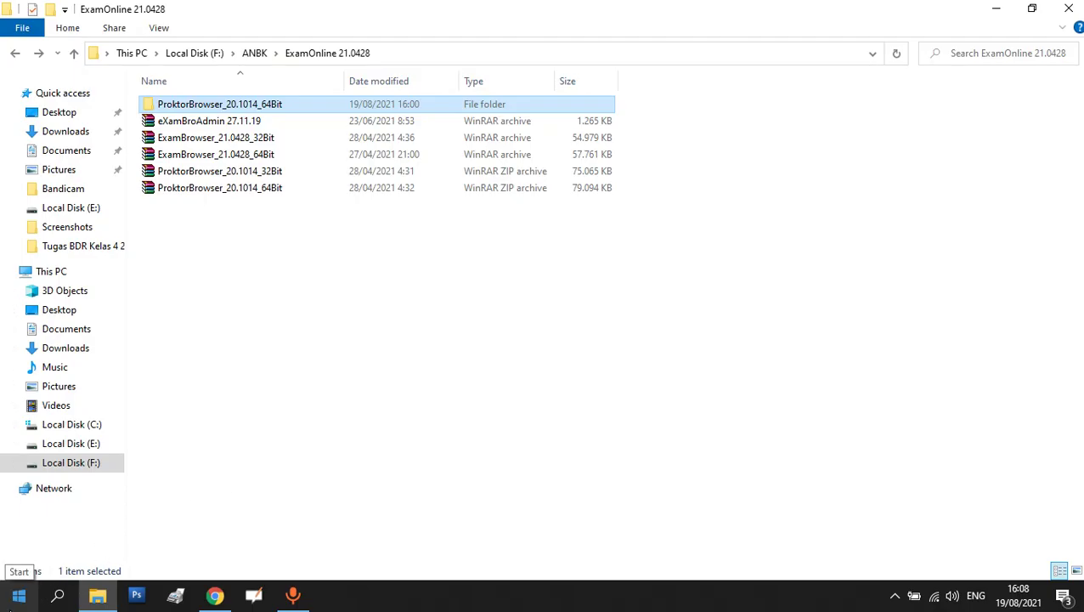
- Open Virus & threat protection from the Windows Security section of the Windows Update & Security settings
{"action": "left_click", "coordinate": [18, 595]}
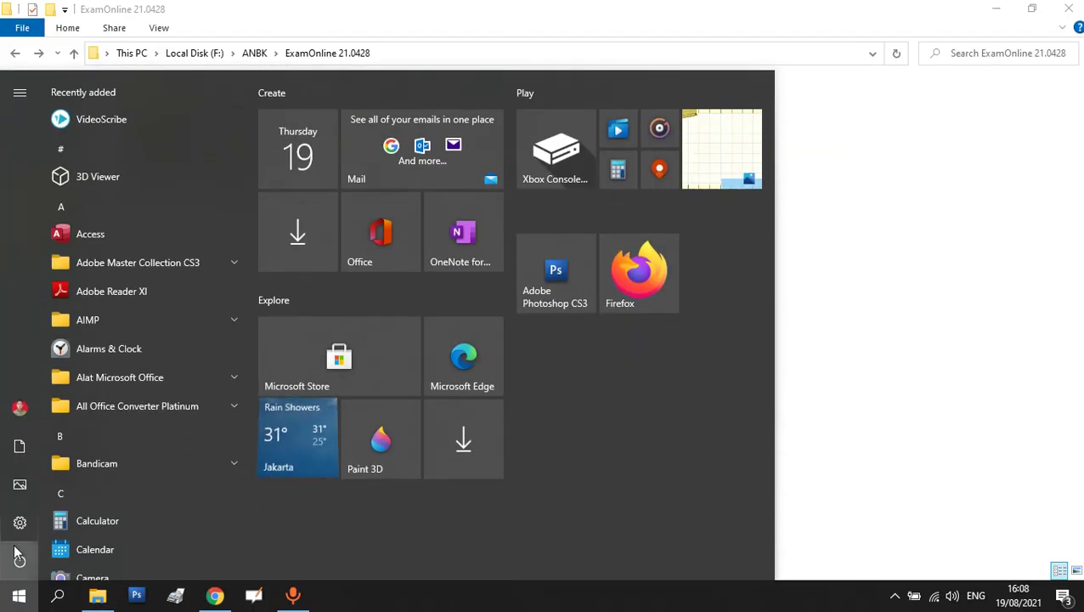
{"action": "left_click", "coordinate": [17, 522]}
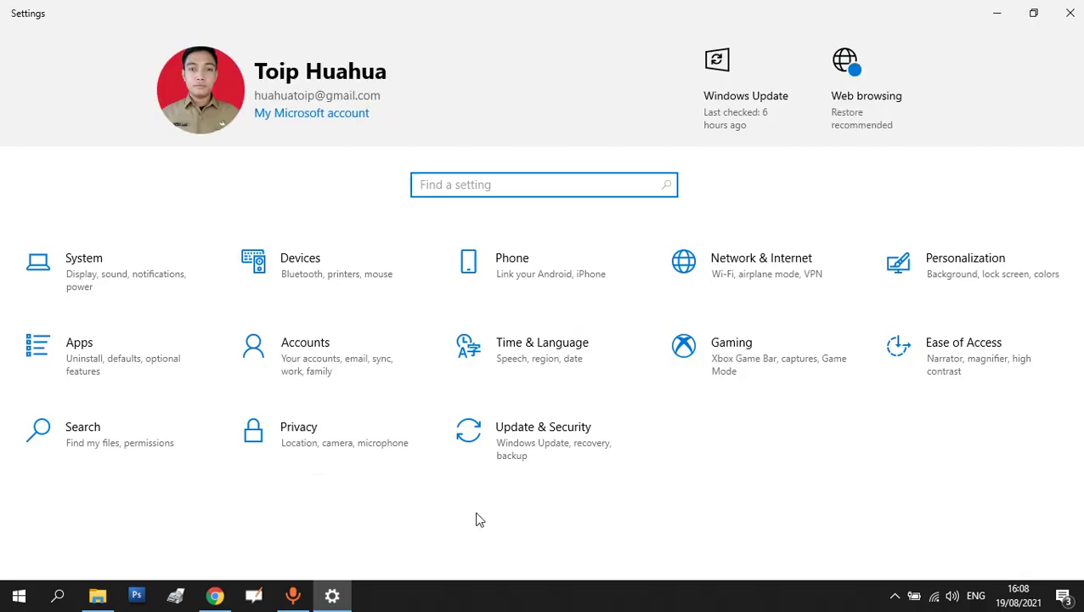
{"action": "left_click", "coordinate": [528, 451]}
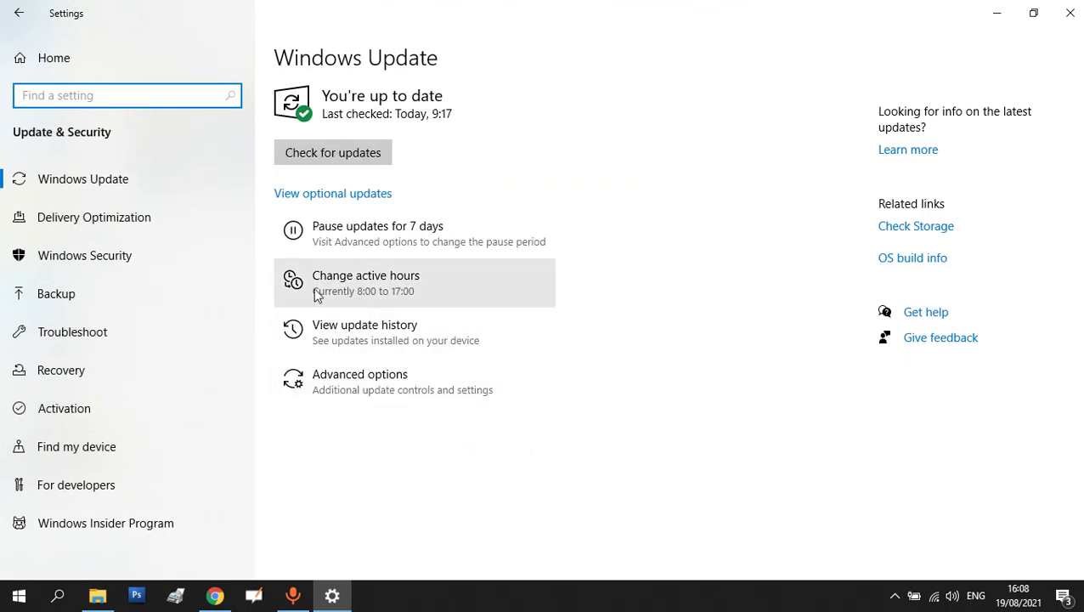
{"action": "left_click", "coordinate": [103, 256]}
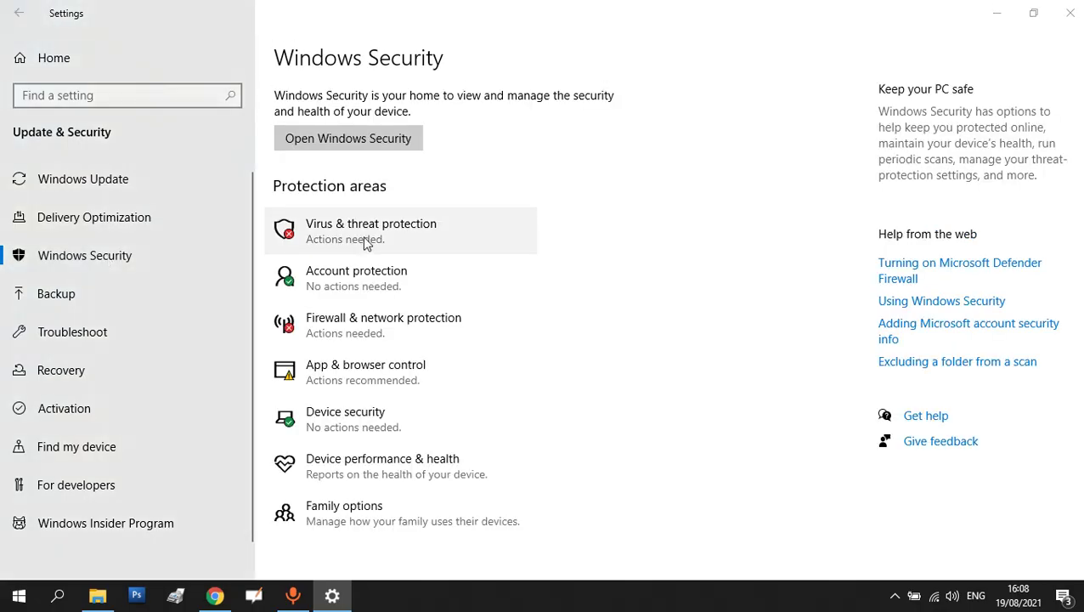
{"action": "left_click", "coordinate": [365, 238]}
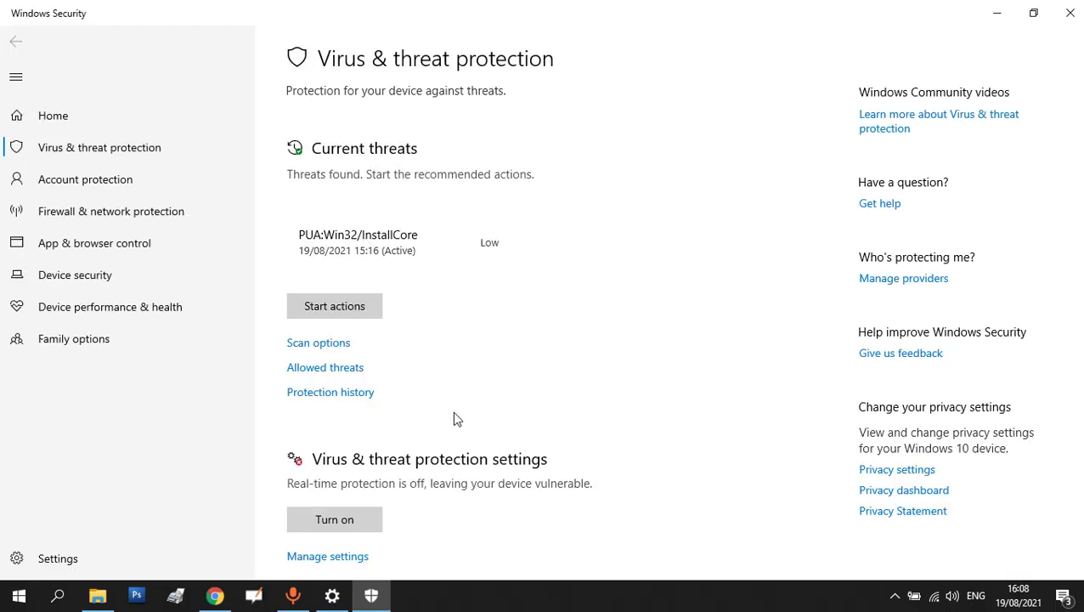
- Open the Microsoft Defender Antivirus exclusions list from the Virus & threat protection settings and review its entries
{"action": "scroll", "coordinate": [516, 329], "scroll_direction": "down", "scroll_amount": 3}
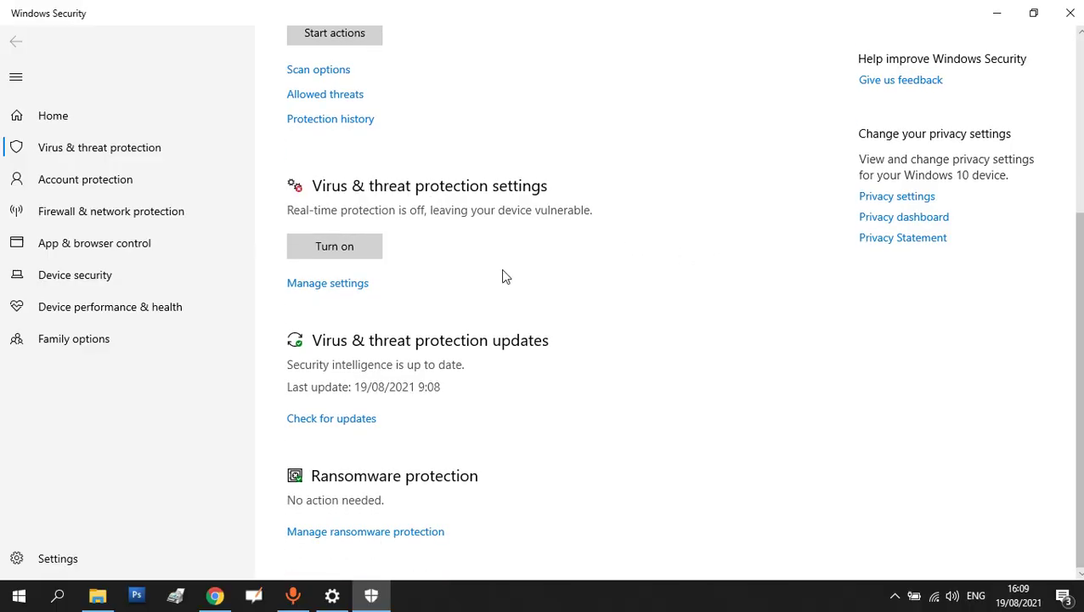
{"action": "left_click", "coordinate": [316, 287]}
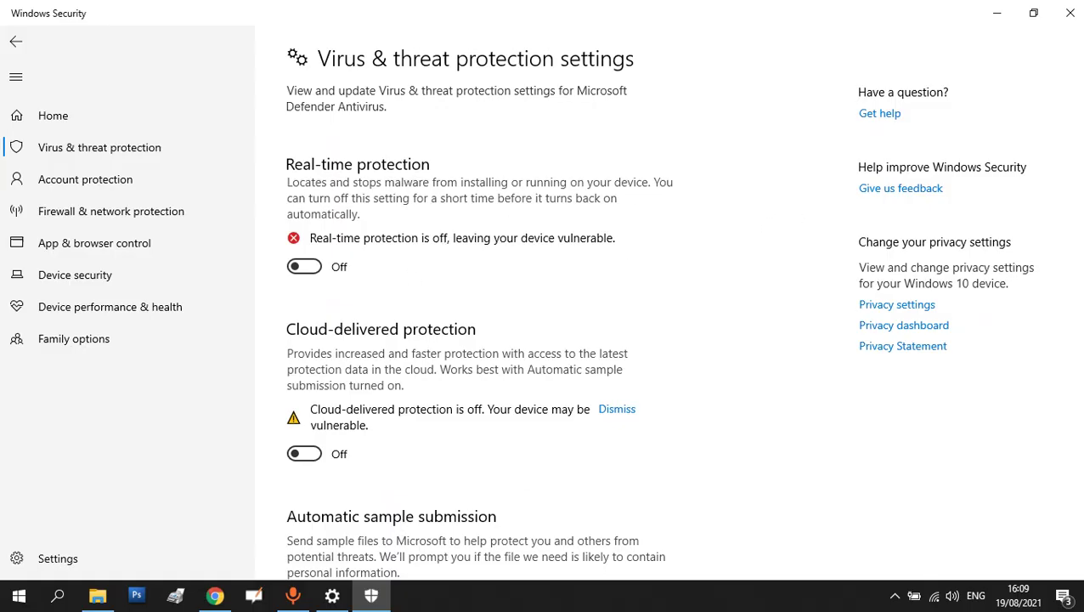
{"action": "scroll", "coordinate": [663, 306], "scroll_direction": "down", "scroll_amount": 5}
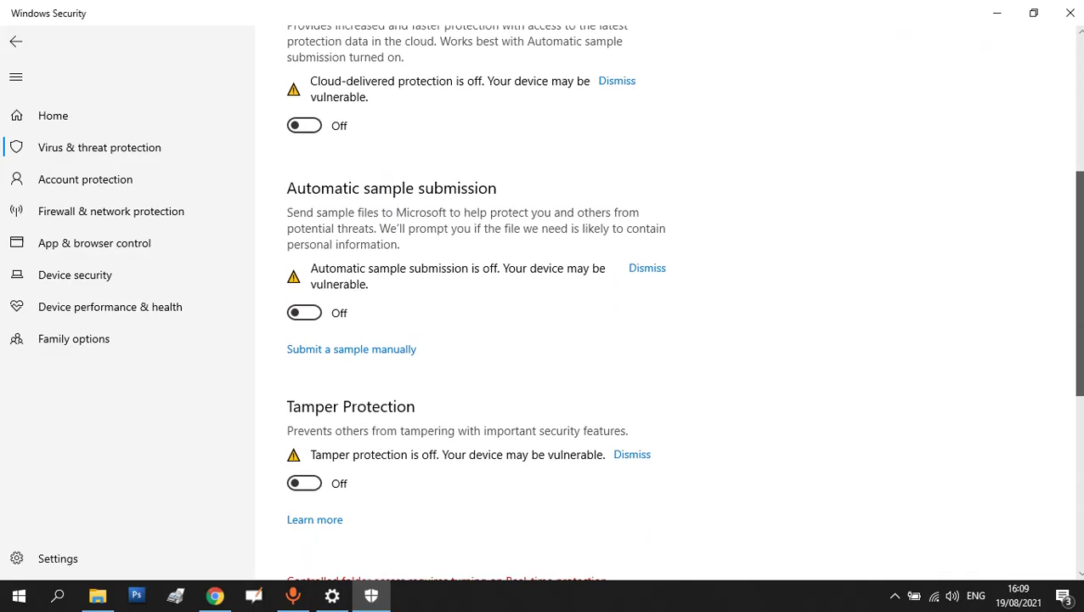
{"action": "scroll", "coordinate": [663, 306], "scroll_direction": "down", "scroll_amount": 4}
{"action": "scroll", "coordinate": [635, 411], "scroll_direction": "down", "scroll_amount": 3}
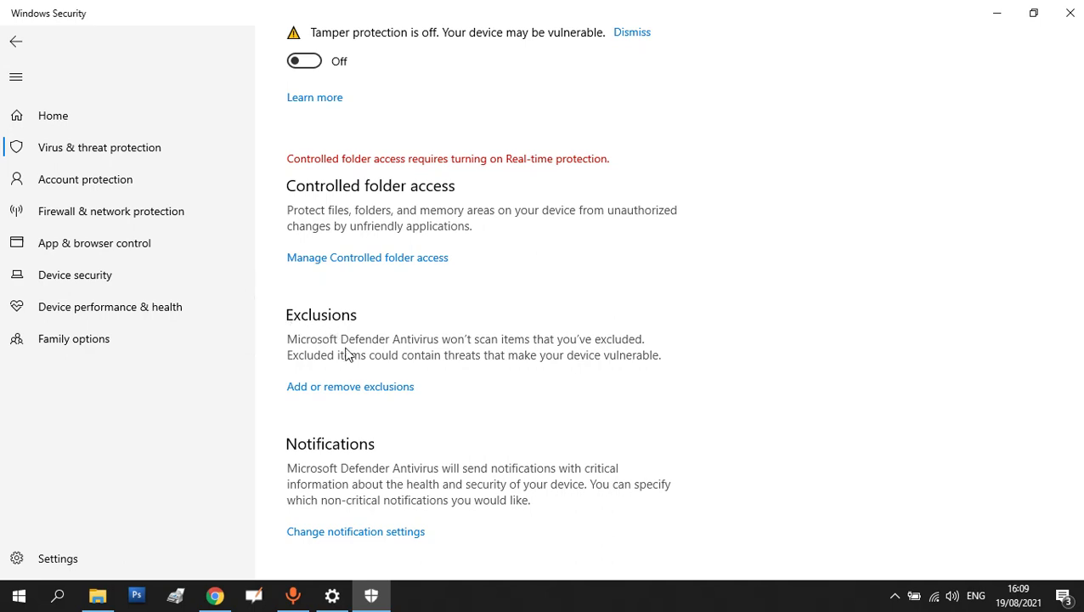
{"action": "left_click", "coordinate": [323, 389]}
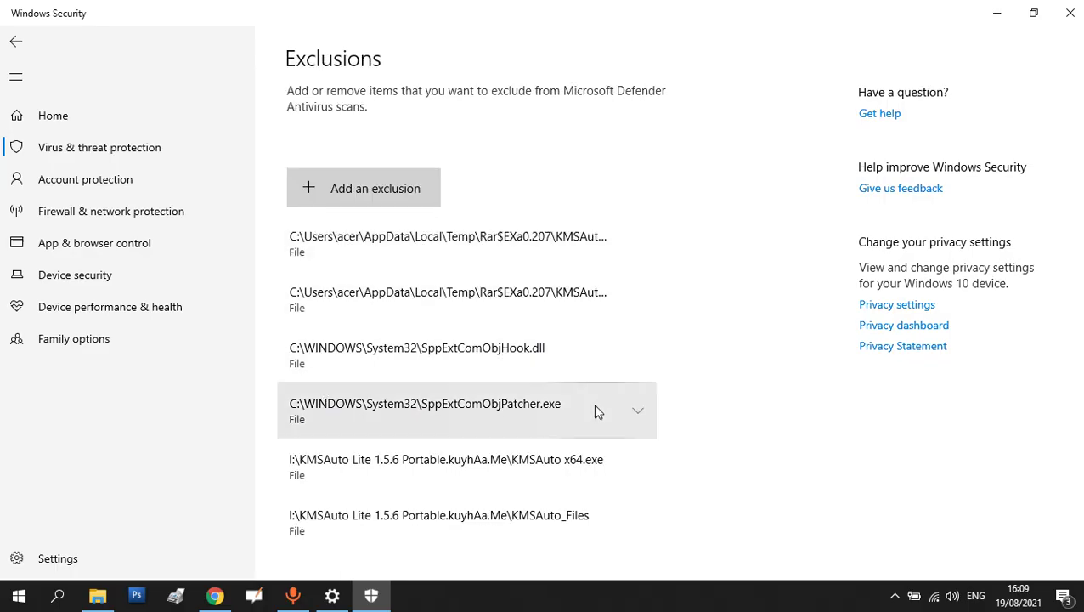
{"action": "scroll", "coordinate": [838, 308], "scroll_direction": "down", "scroll_amount": 1}
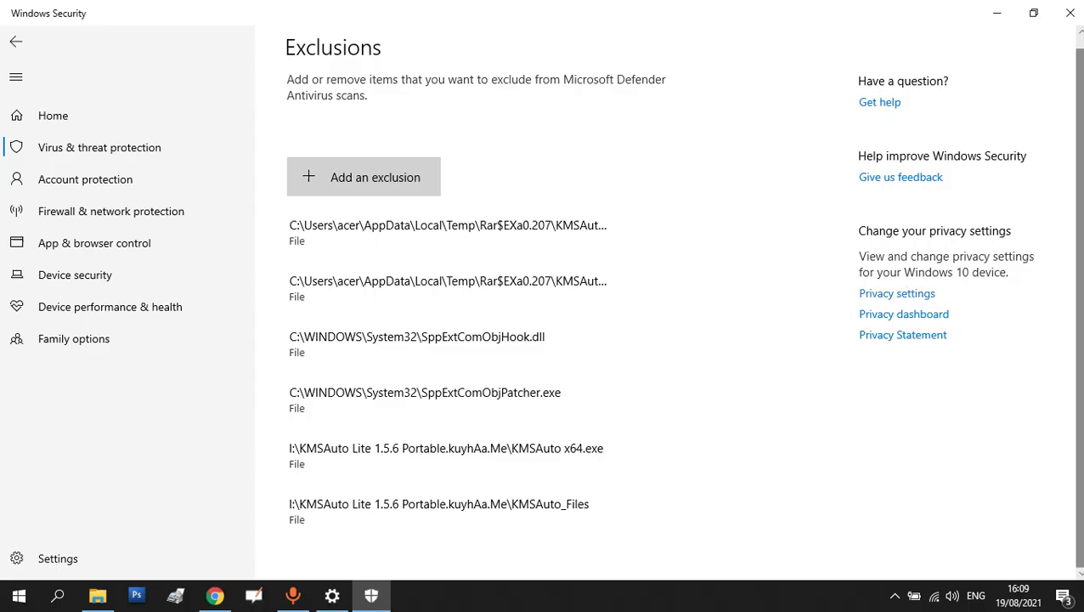
{"action": "scroll", "coordinate": [1062, 272], "scroll_direction": "up", "scroll_amount": 1}
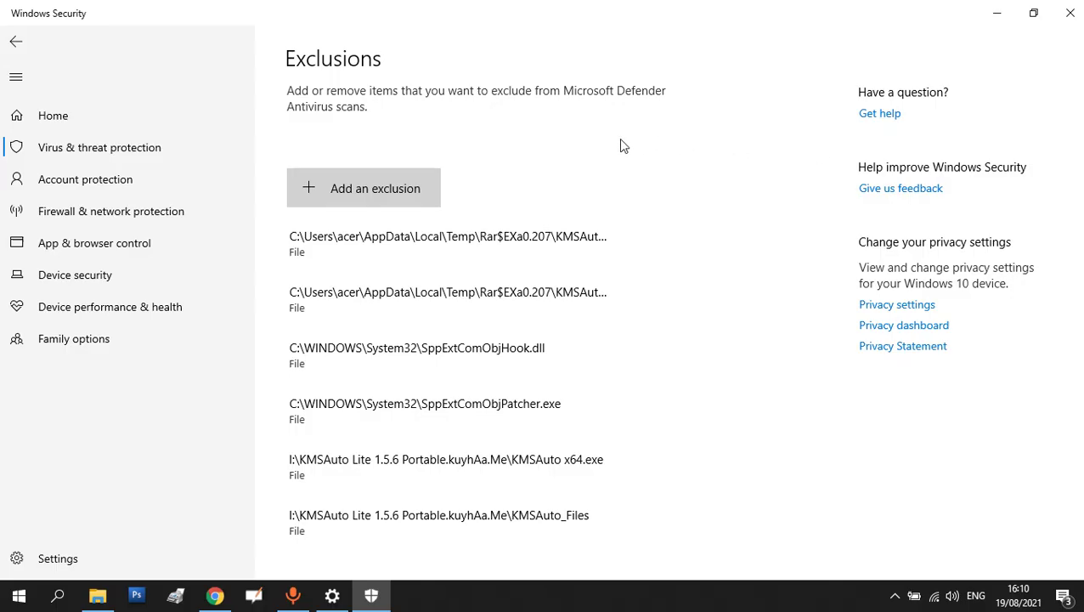
- Add a folder exclusion for ProktorBrowser_20.1014_64Bit, located in F:\ANBK\ExamOnline 21.0428
{"action": "left_click", "coordinate": [346, 191]}
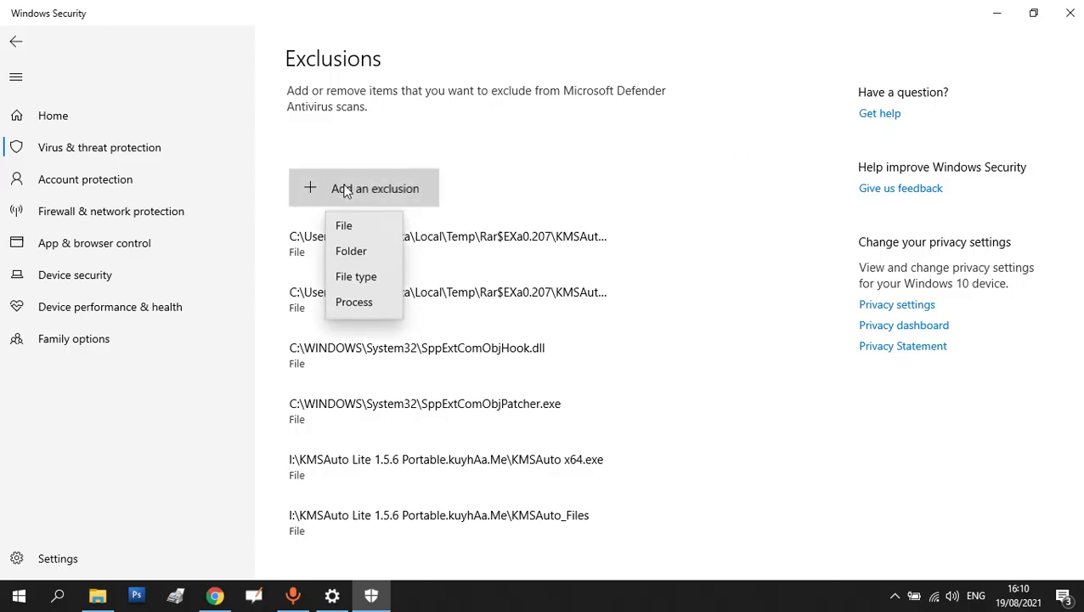
{"action": "left_click", "coordinate": [348, 254]}
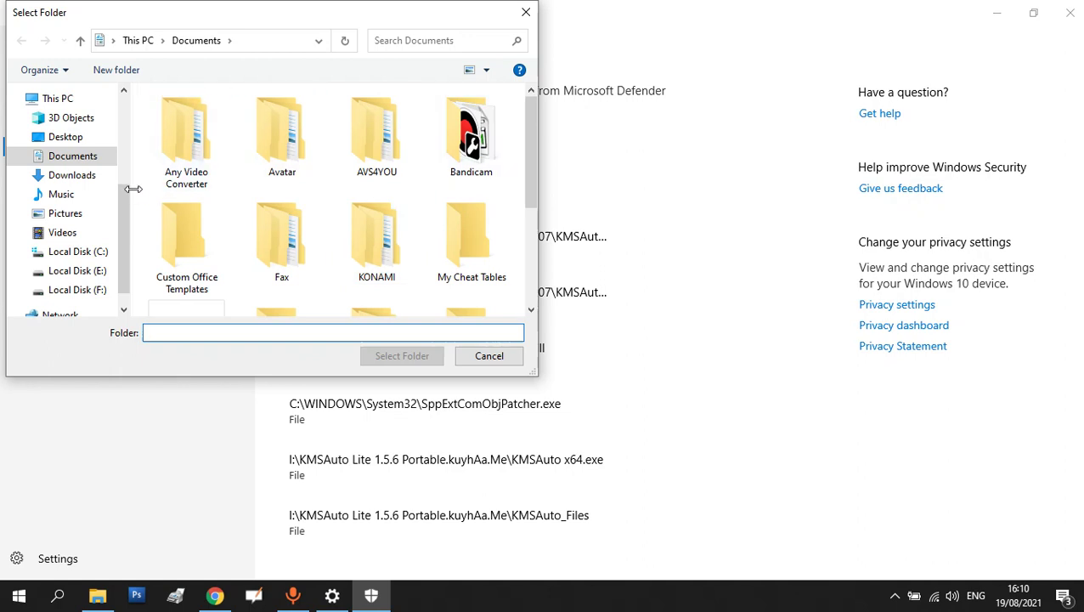
{"action": "scroll", "coordinate": [120, 308], "scroll_direction": "down", "scroll_amount": 1}
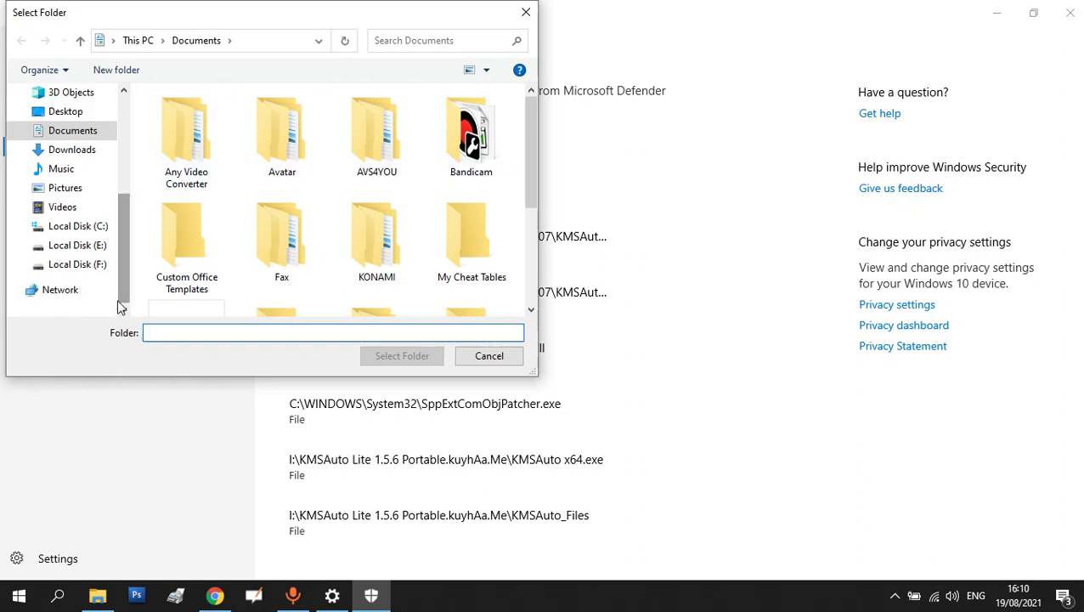
{"action": "left_click", "coordinate": [99, 267]}
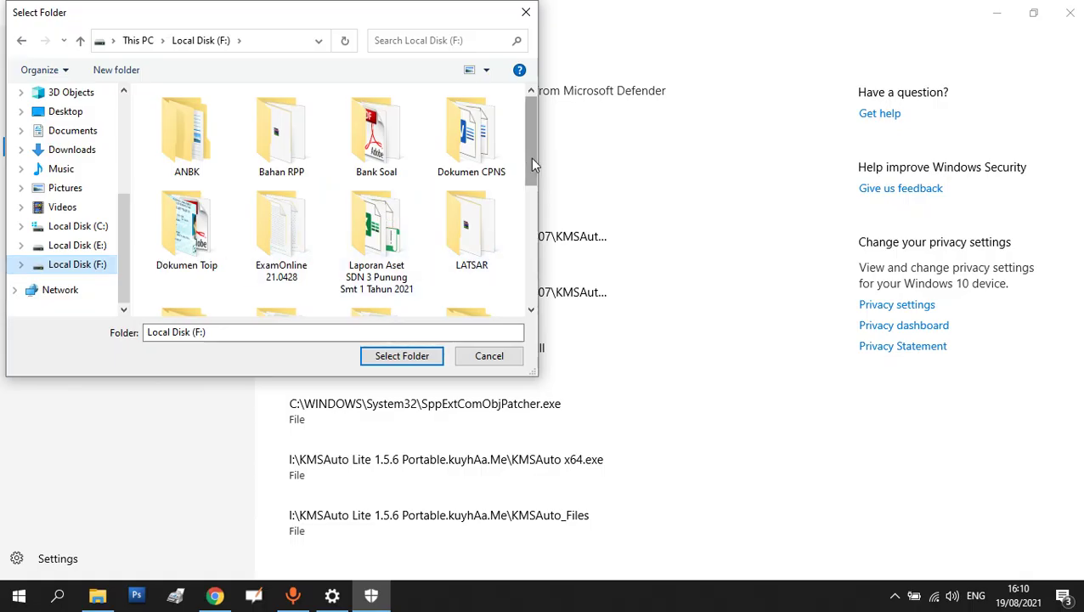
{"action": "left_click_drag", "start_coordinate": [530, 158], "coordinate": [519, 128]}
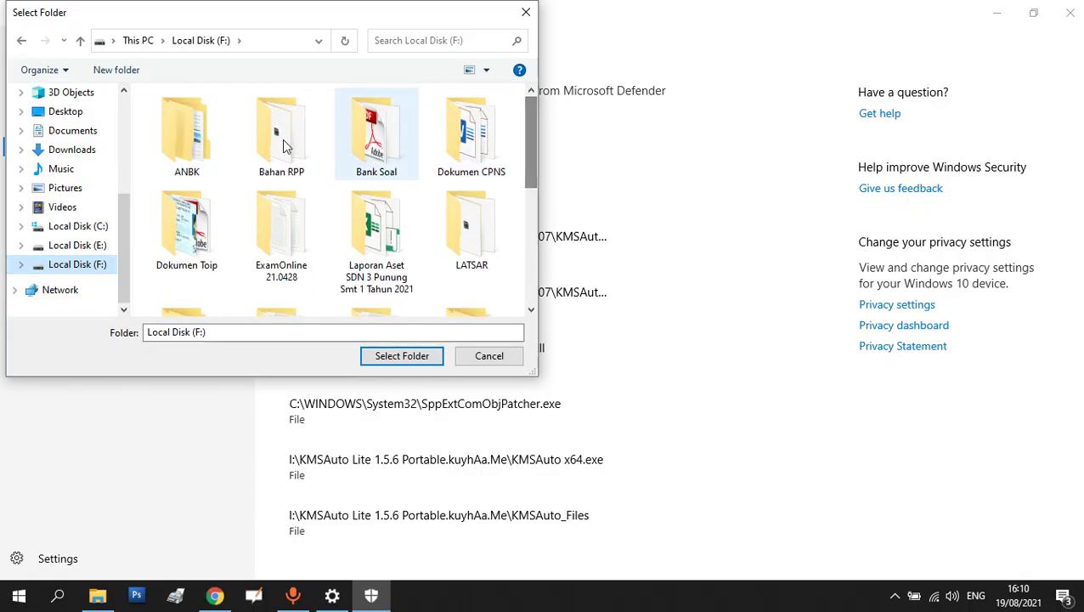
{"action": "double_click", "coordinate": [209, 164]}
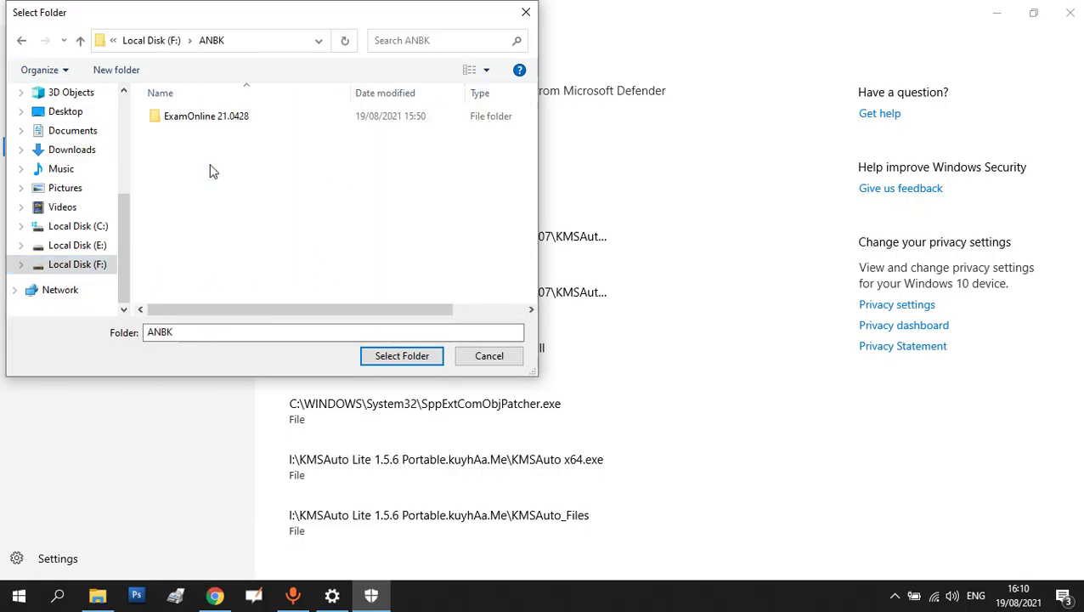
{"action": "double_click", "coordinate": [197, 116]}
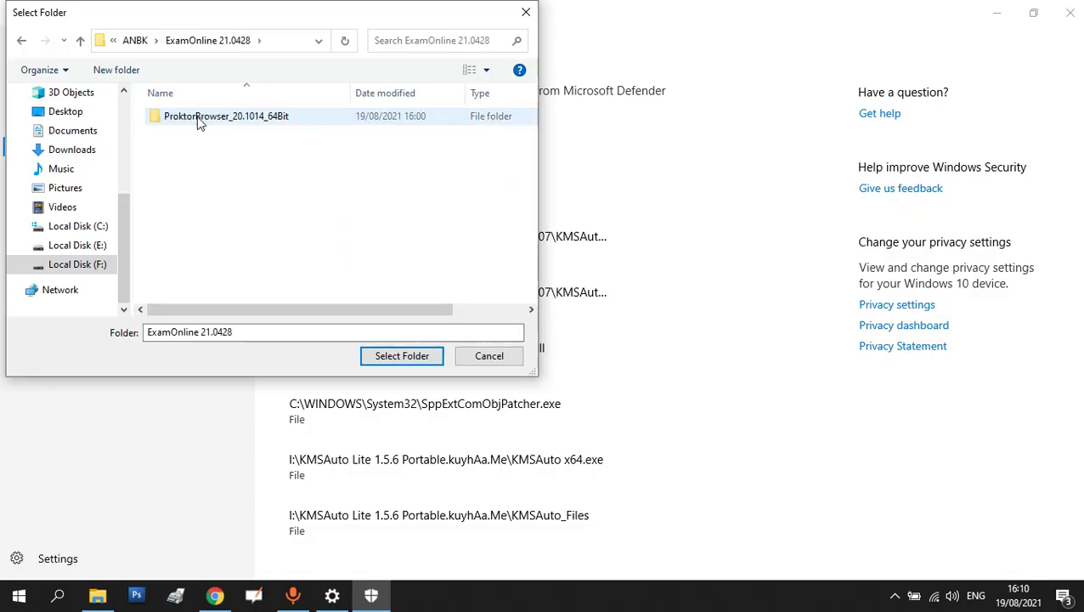
{"action": "left_click", "coordinate": [201, 120]}
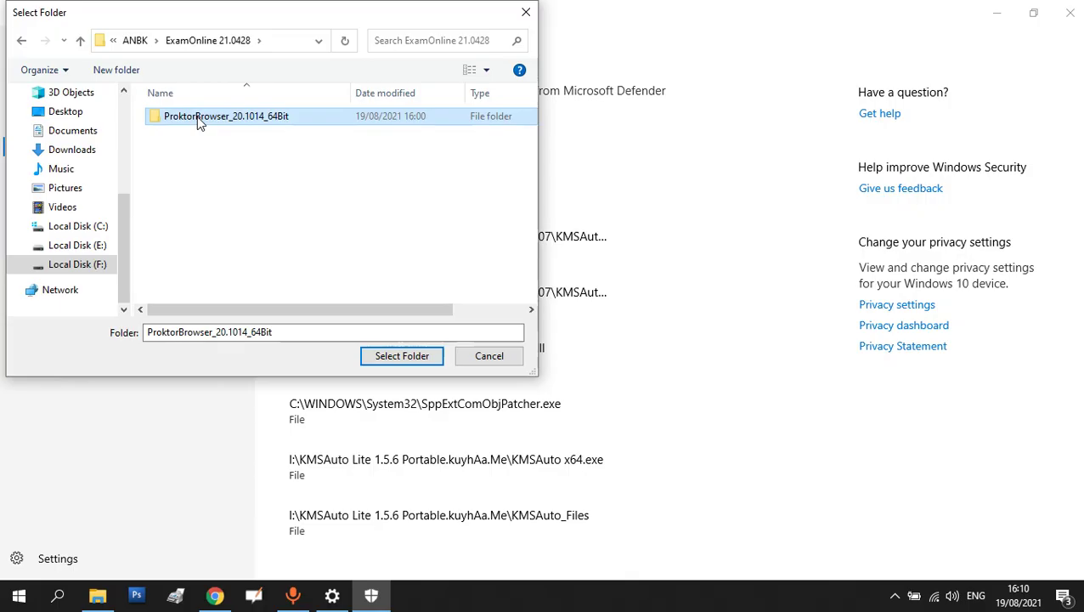
{"action": "left_click", "coordinate": [405, 358]}
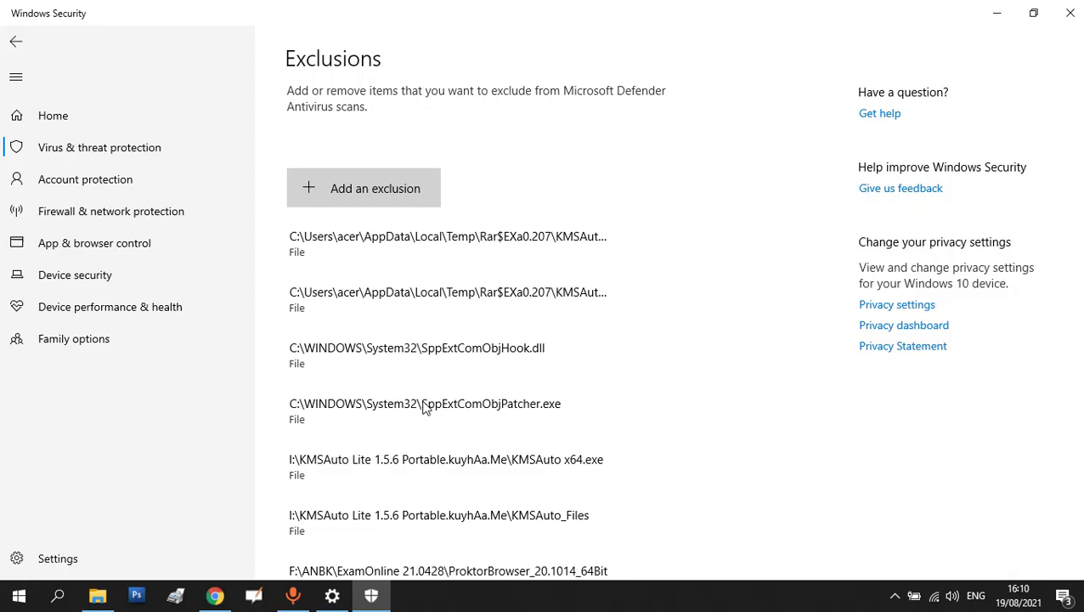
- Expand the ProktorBrowser_20.1014_64Bit entry in the exclusions list to view its removal option
{"action": "scroll", "coordinate": [425, 408], "scroll_direction": "down", "scroll_amount": 1}
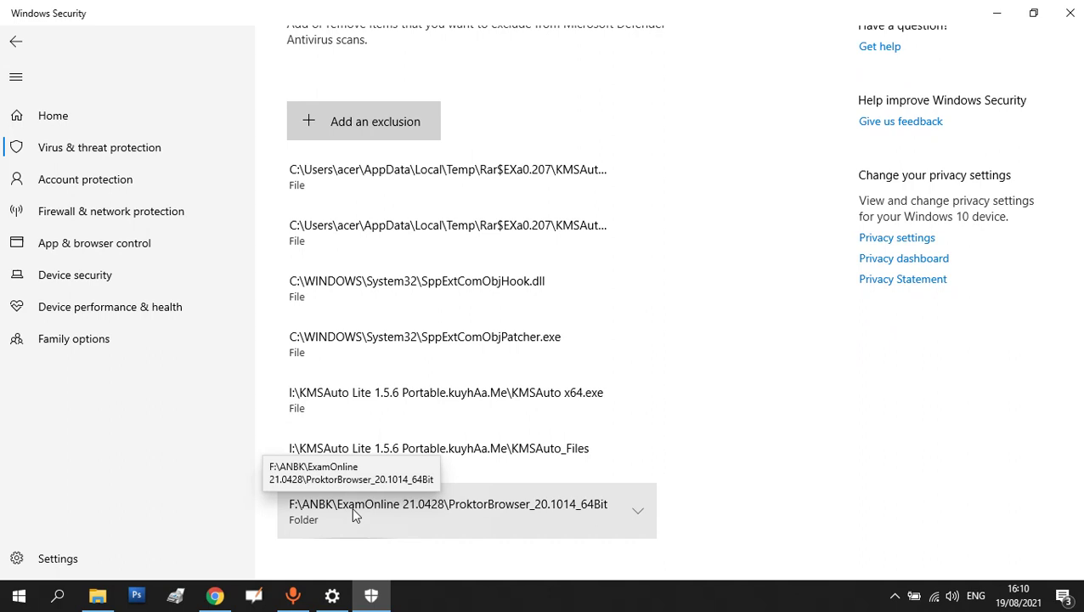
{"action": "left_click", "coordinate": [643, 519]}
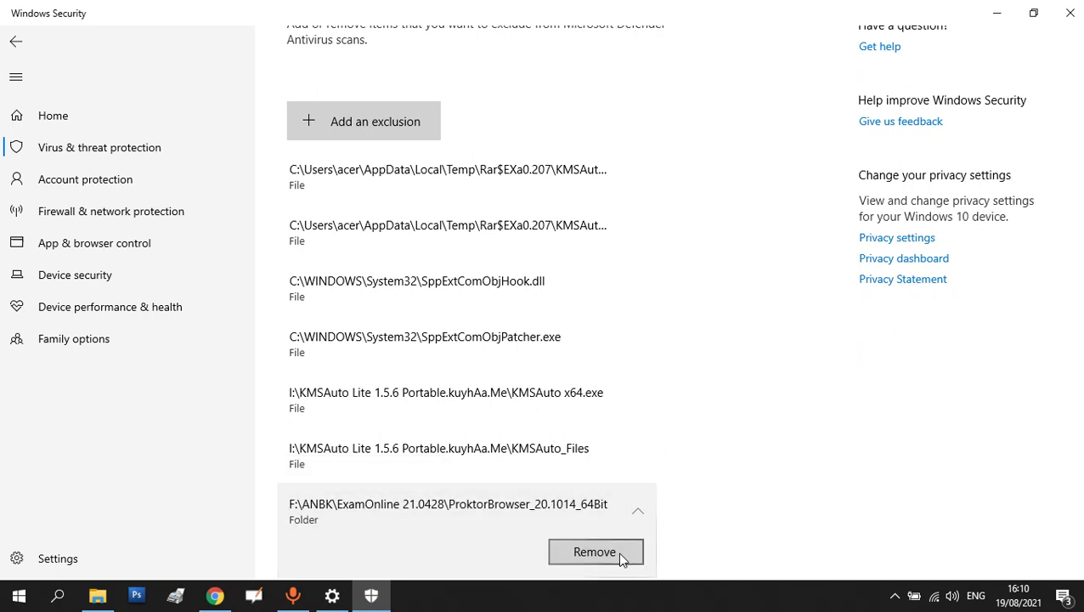
{"action": "left_click", "coordinate": [637, 514]}
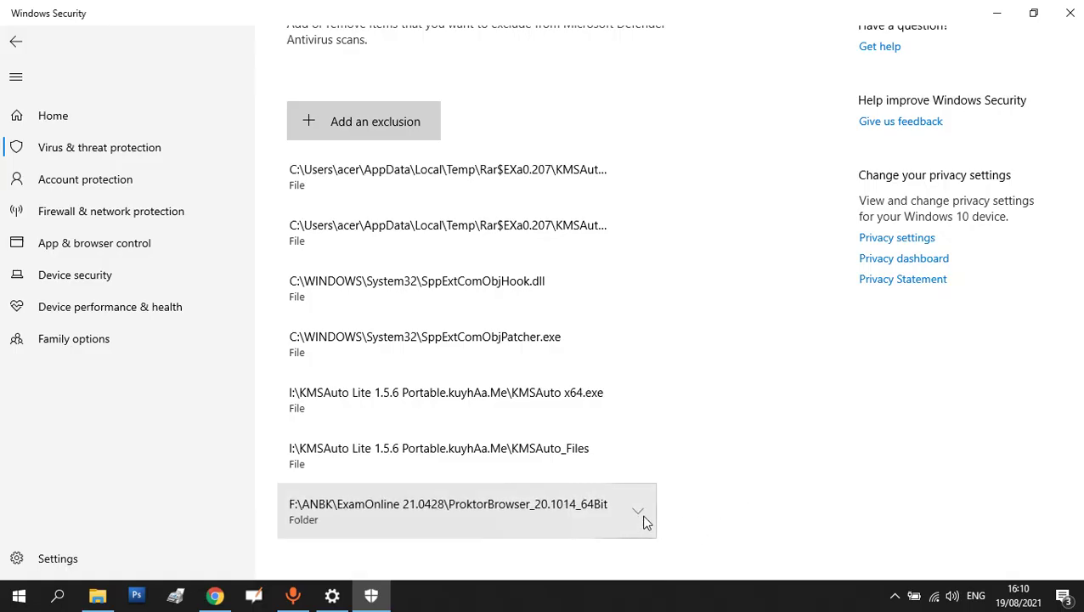
{"action": "left_click", "coordinate": [643, 518]}
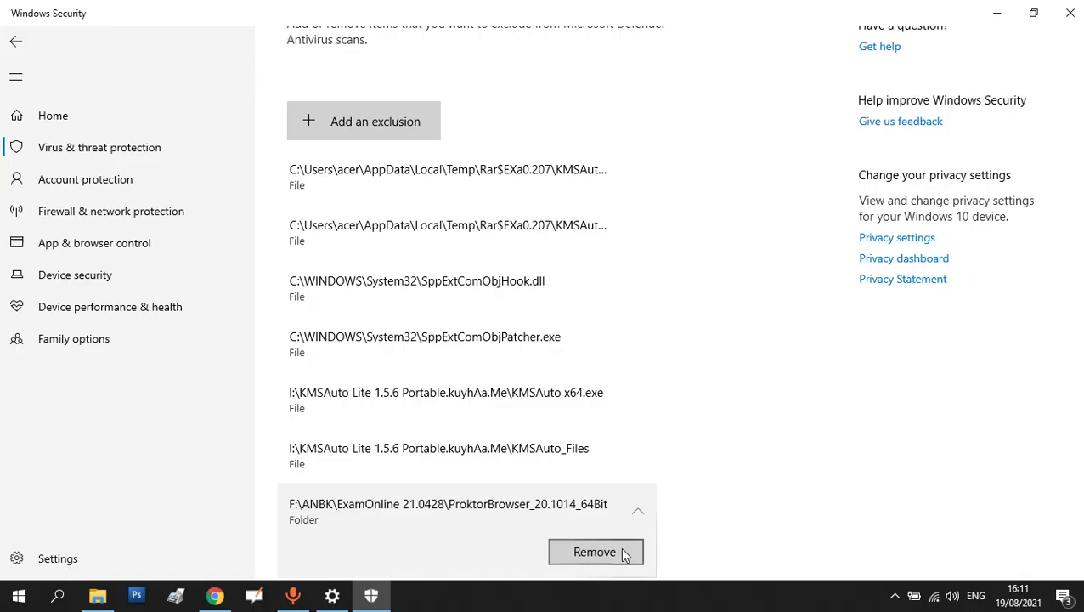
- Minimize Windows Security and Settings, and open the ProktorBrowser_20.1014_64Bit folder in File Explorer
{"action": "left_click", "coordinate": [996, 14]}
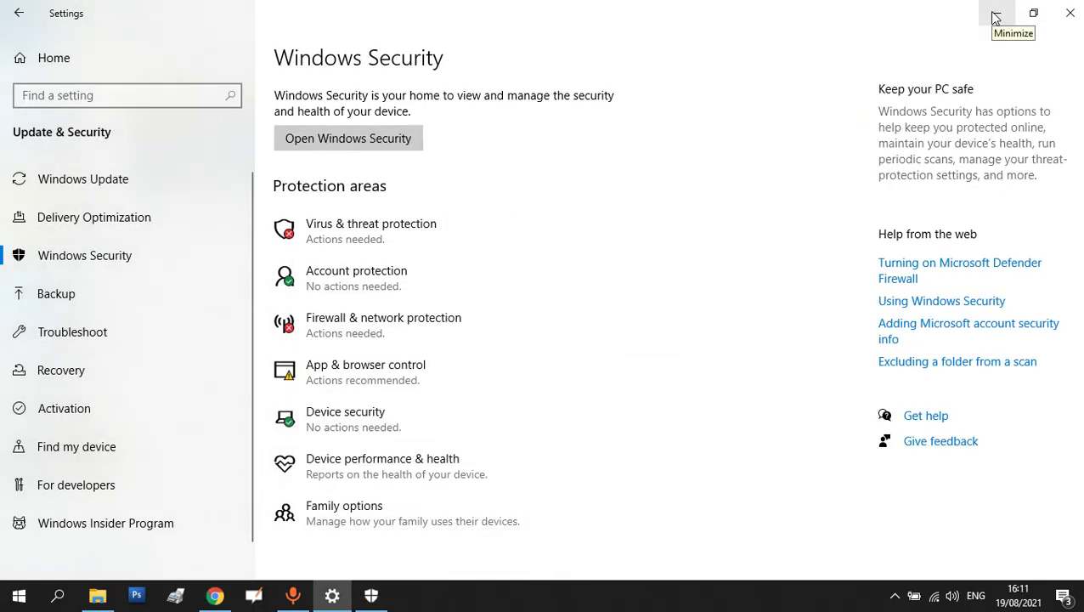
{"action": "left_click", "coordinate": [996, 17]}
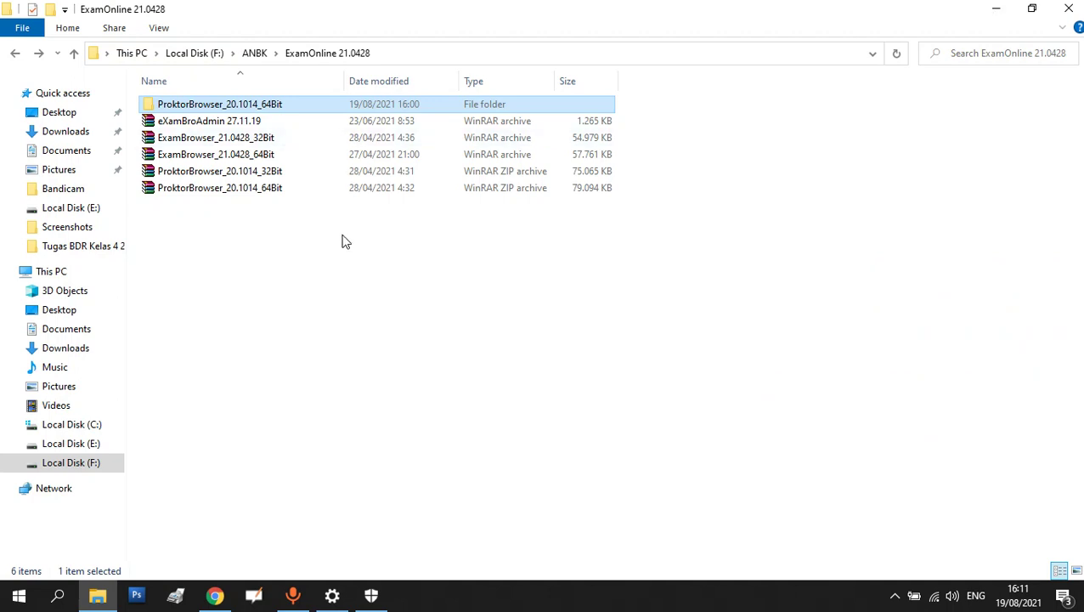
{"action": "double_click", "coordinate": [224, 106]}
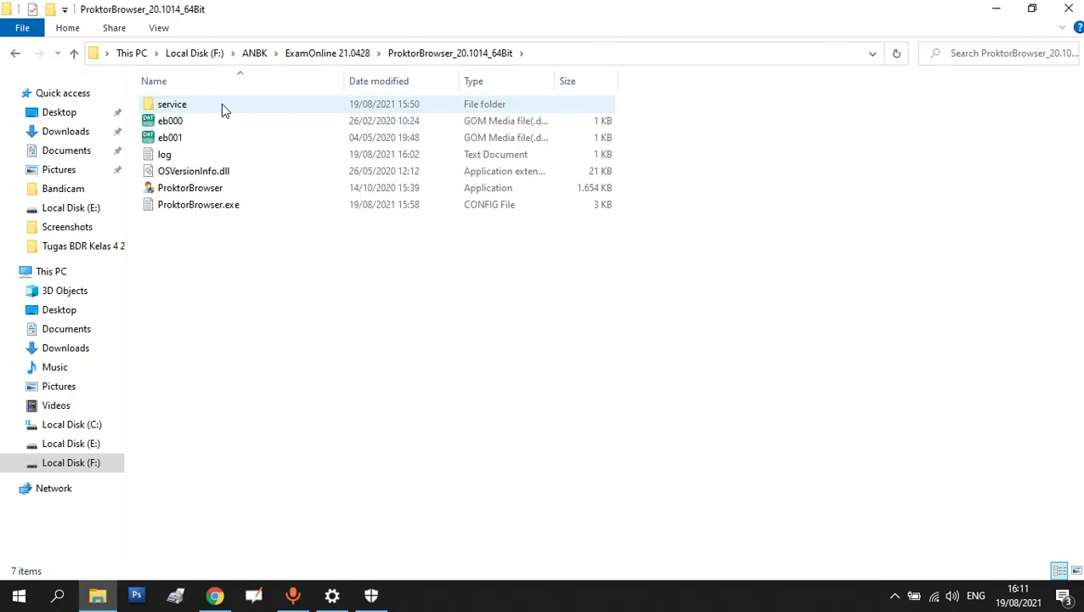
- View the Run as administrator option for the ProktorBrowser application, dismiss it, and return to the ExamOnline 21.0428 folder
{"action": "left_click", "coordinate": [212, 190]}
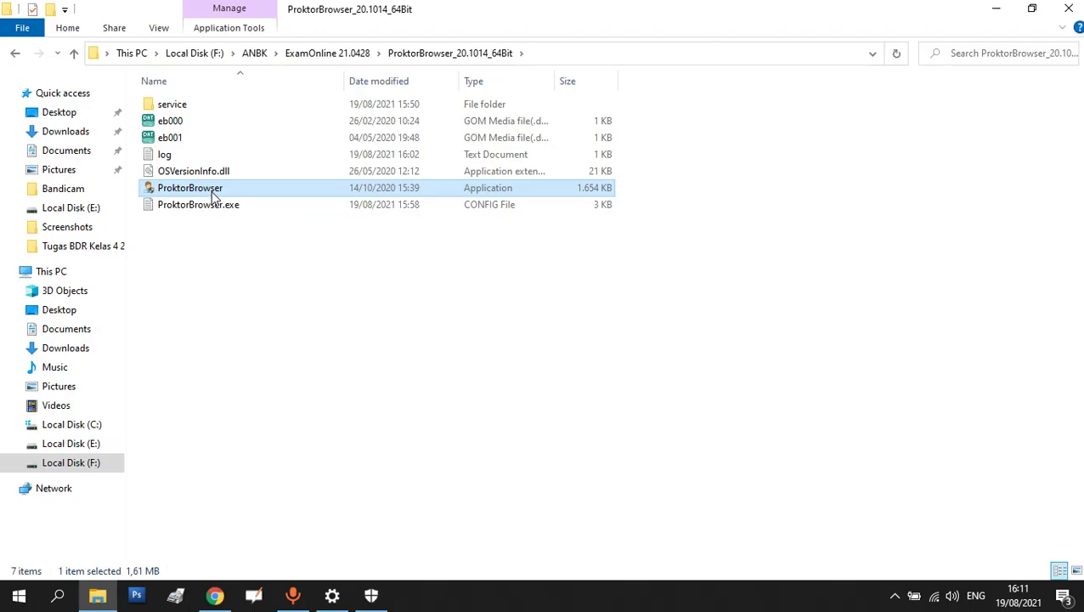
{"action": "right_click", "coordinate": [213, 192]}
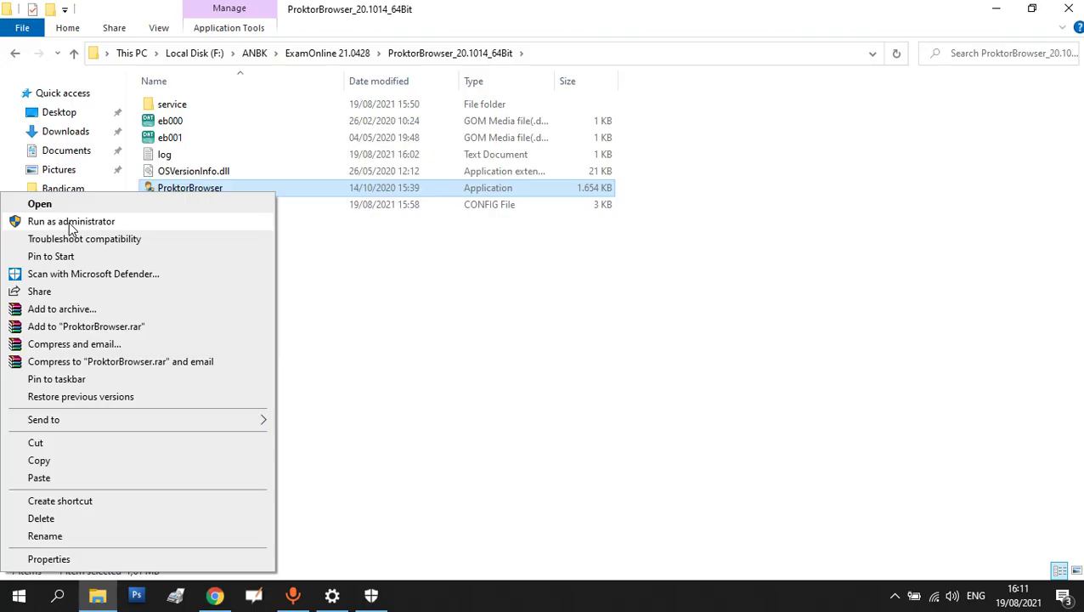
{"action": "left_click", "coordinate": [398, 274]}
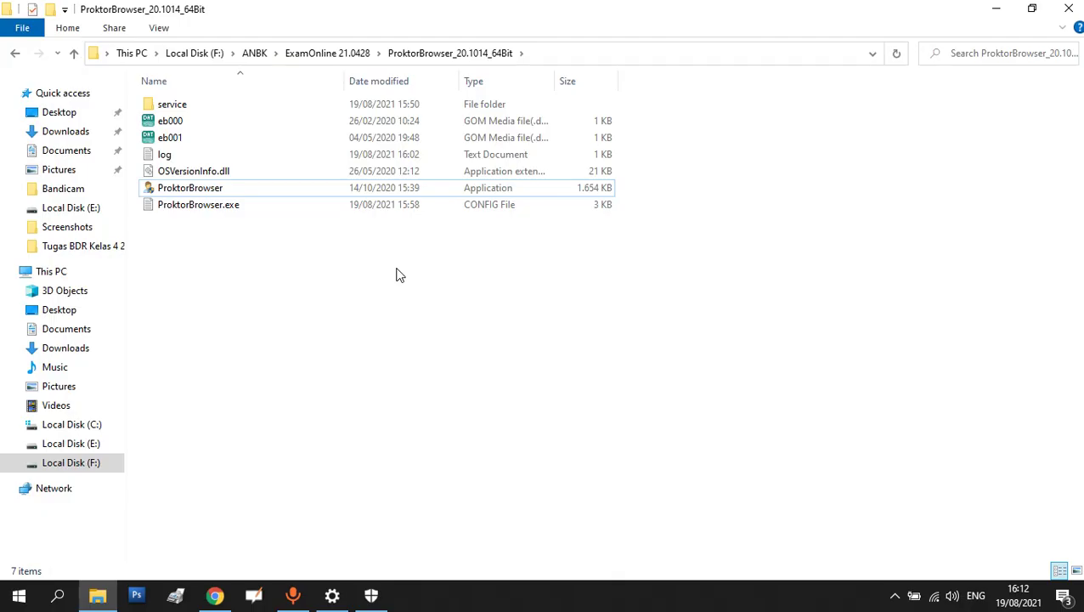
{"action": "left_click", "coordinate": [14, 52]}
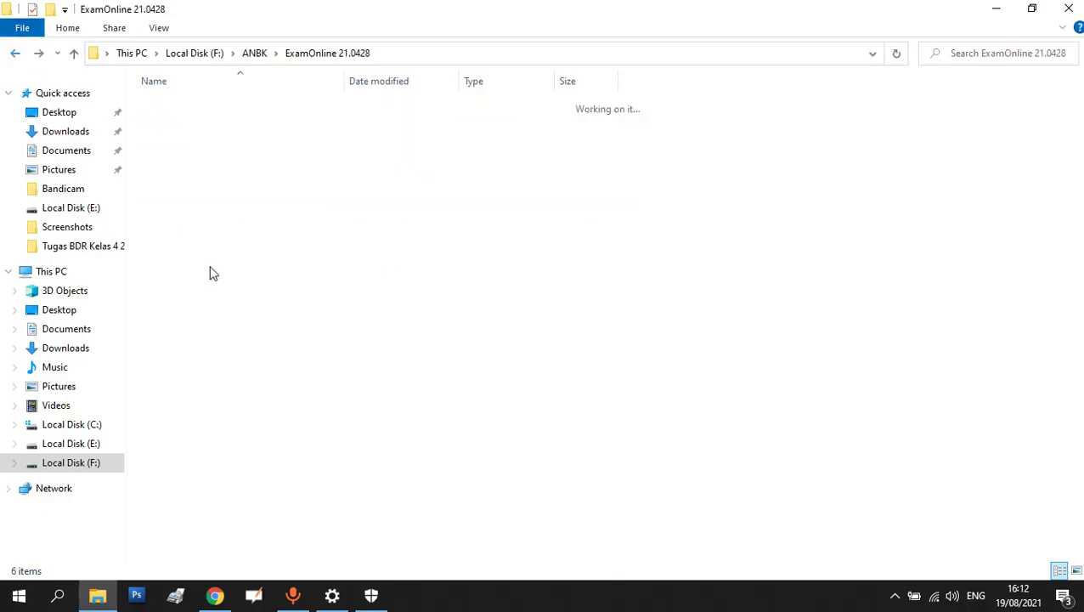
- Open the ProktorBrowser_20.1014_64Bit ZIP archive in WinRAR and dismiss the licence reminder
{"action": "left_click", "coordinate": [226, 305]}
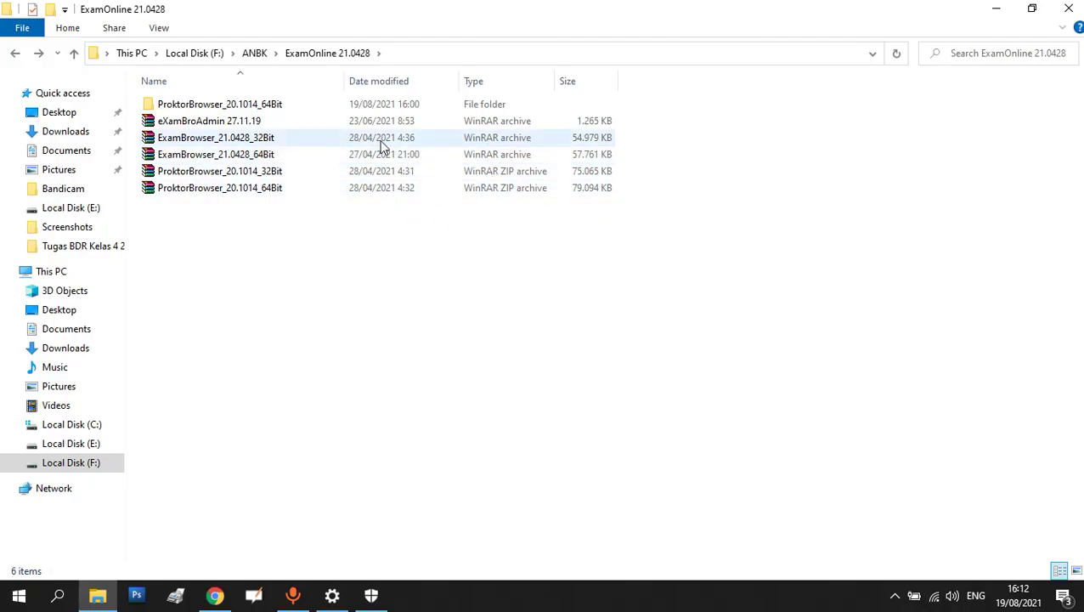
{"action": "double_click", "coordinate": [218, 189]}
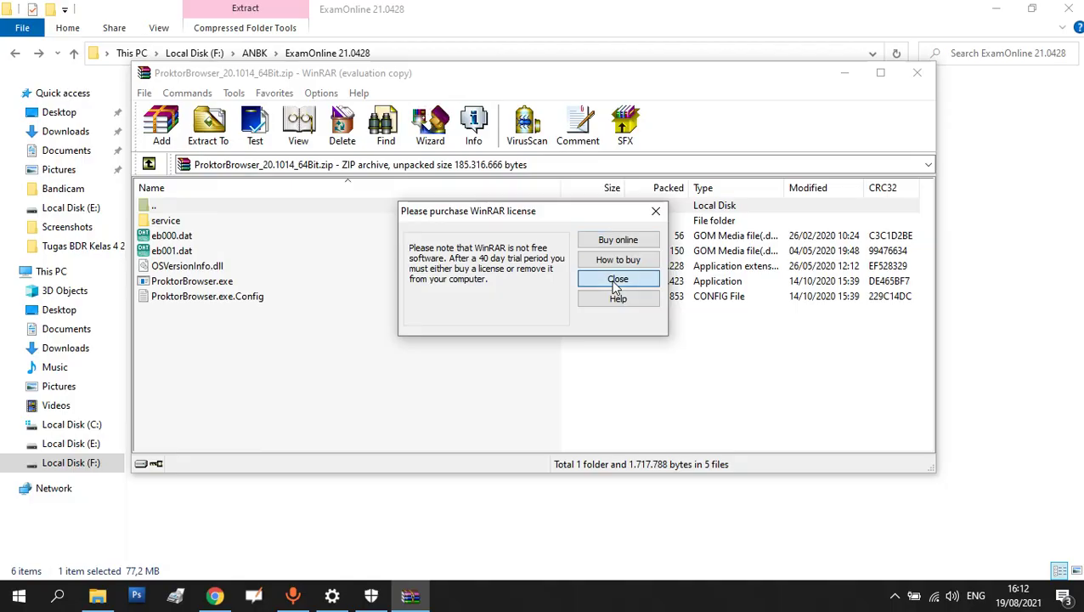
{"action": "left_click", "coordinate": [617, 280]}
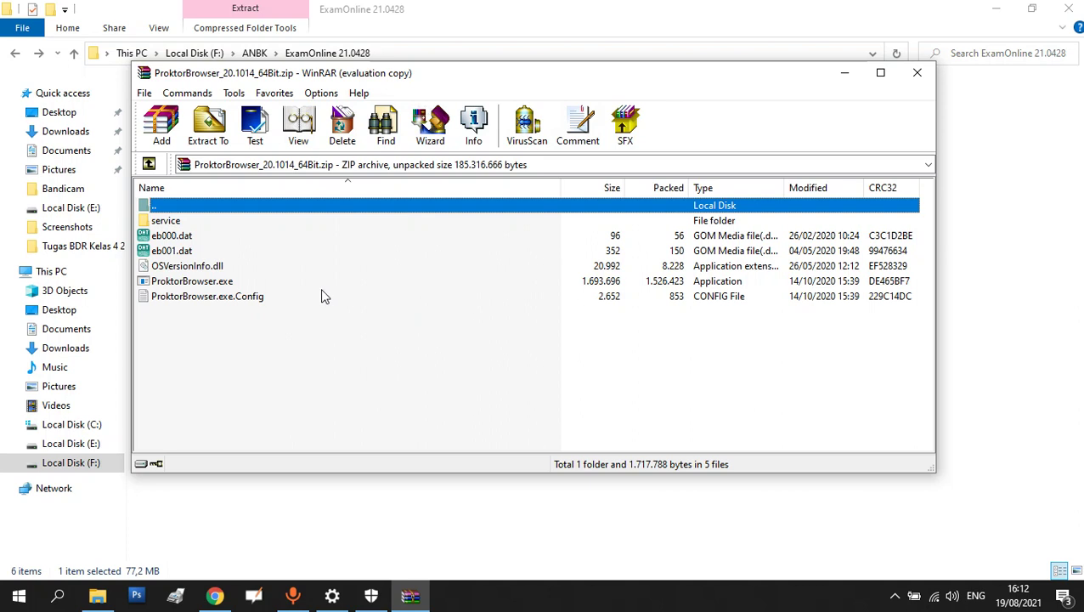
- Examine the commands available for ProktorBrowser.exe inside the archive, checking for a run-as-administrator option, and close WinRAR
{"action": "left_click", "coordinate": [188, 286]}
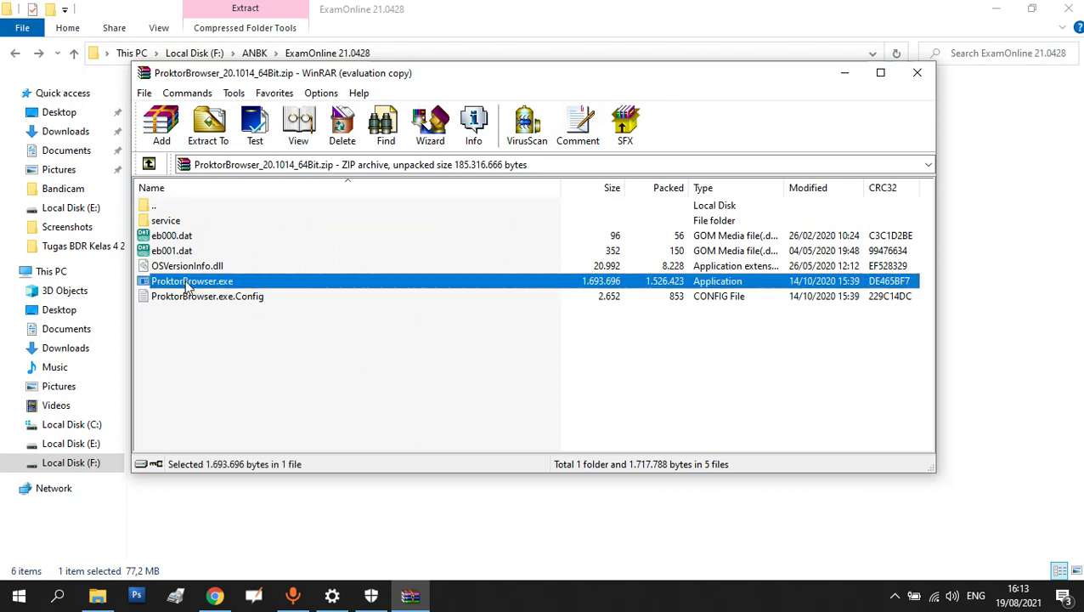
{"action": "right_click", "coordinate": [185, 281]}
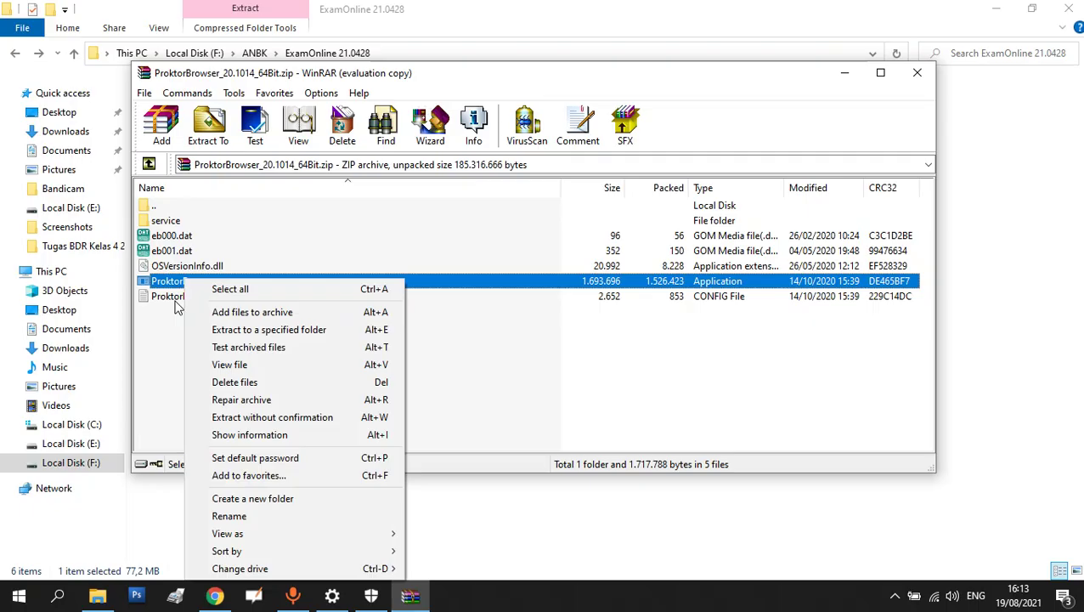
{"action": "left_click", "coordinate": [176, 298]}
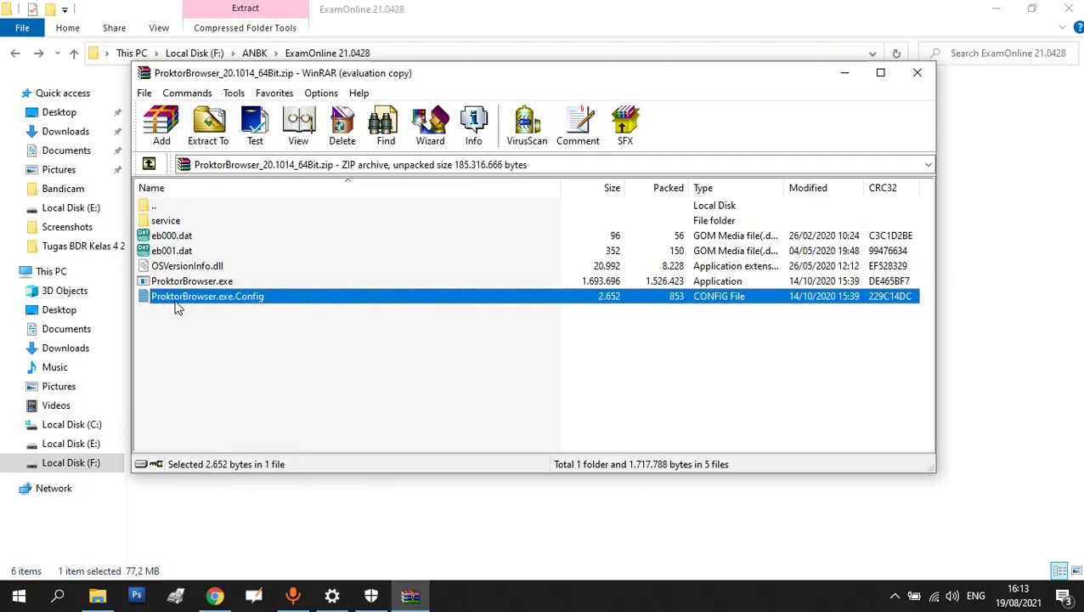
{"action": "left_click", "coordinate": [175, 282]}
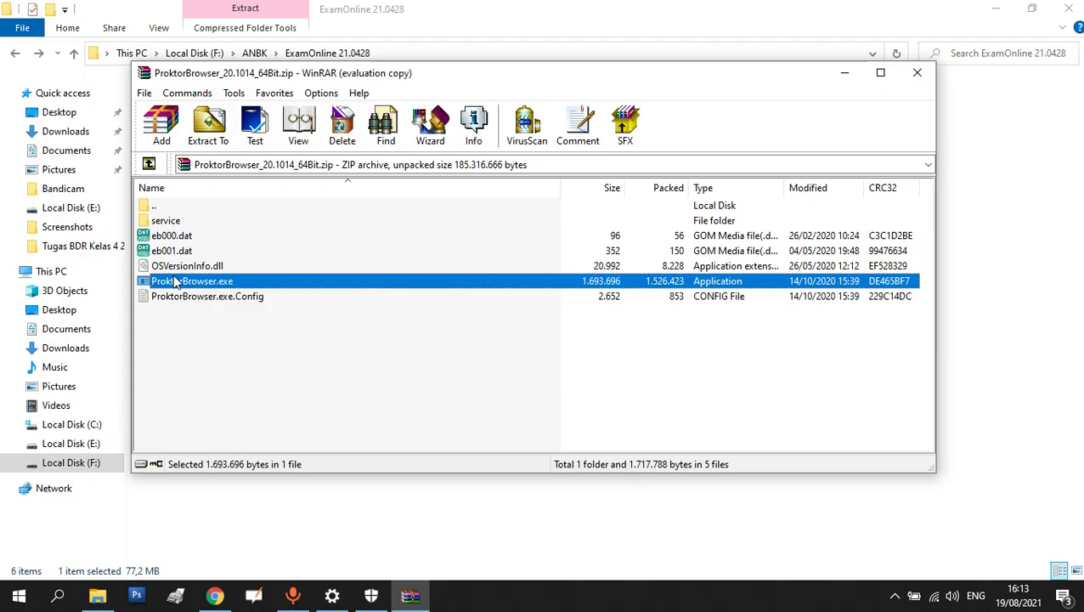
{"action": "right_click", "coordinate": [176, 281]}
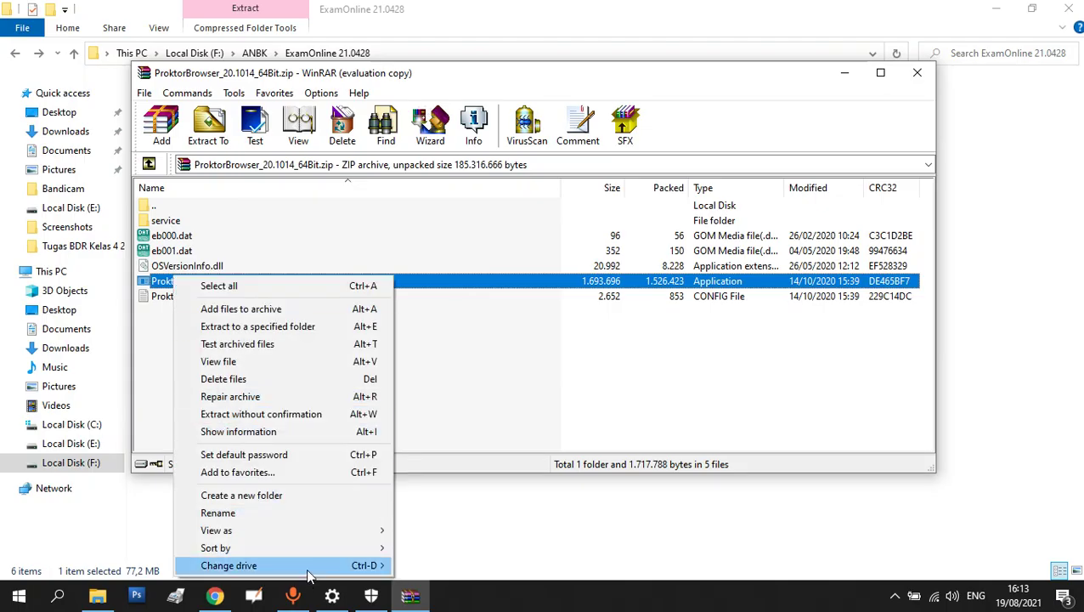
{"action": "left_click", "coordinate": [452, 363]}
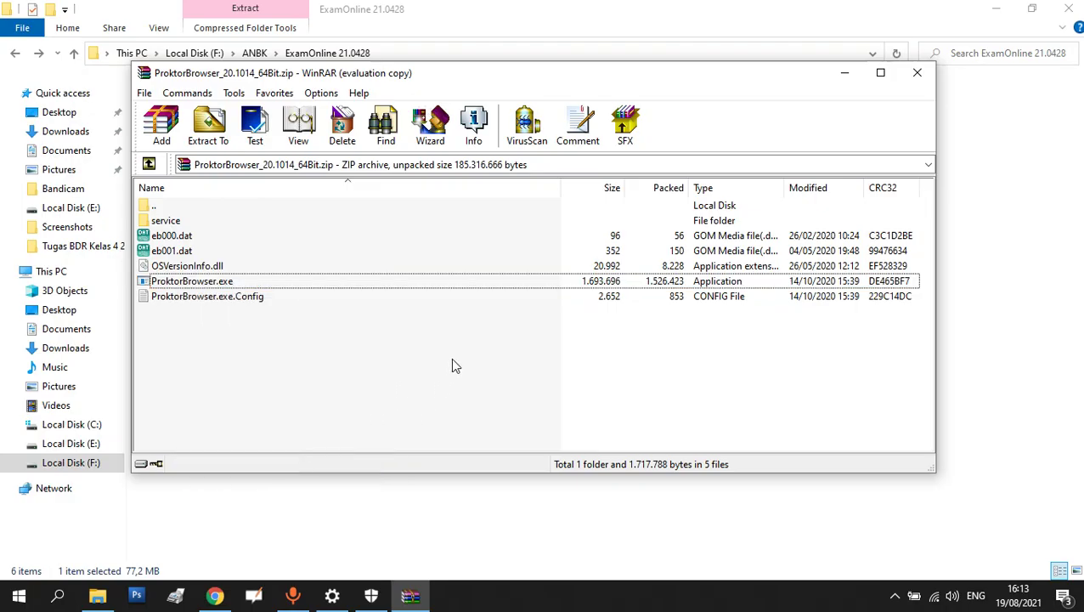
{"action": "left_click", "coordinate": [194, 286]}
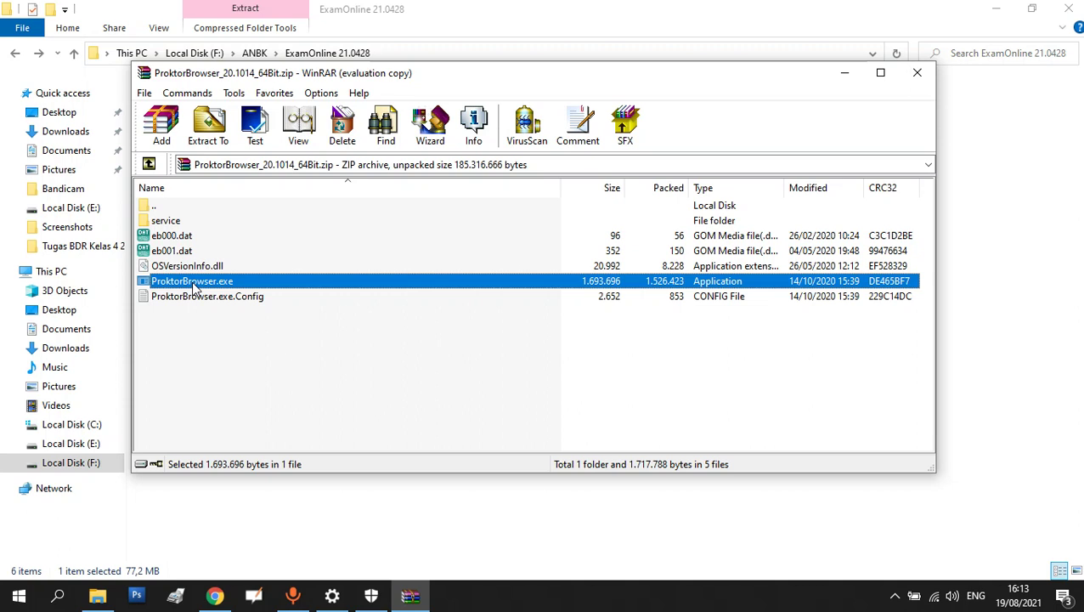
{"action": "right_click", "coordinate": [194, 289]}
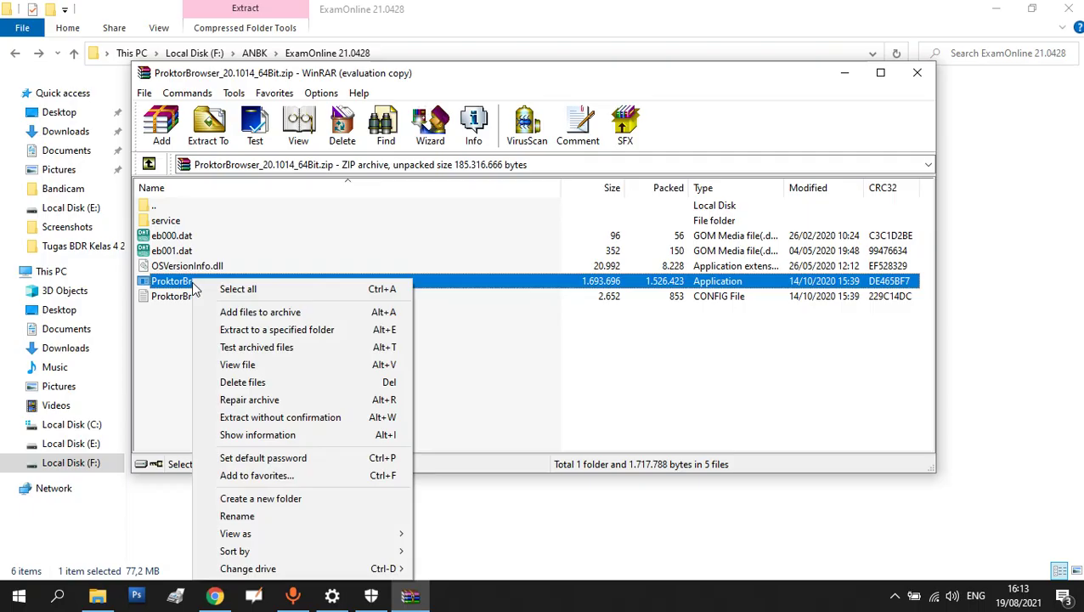
{"action": "left_click", "coordinate": [917, 84]}
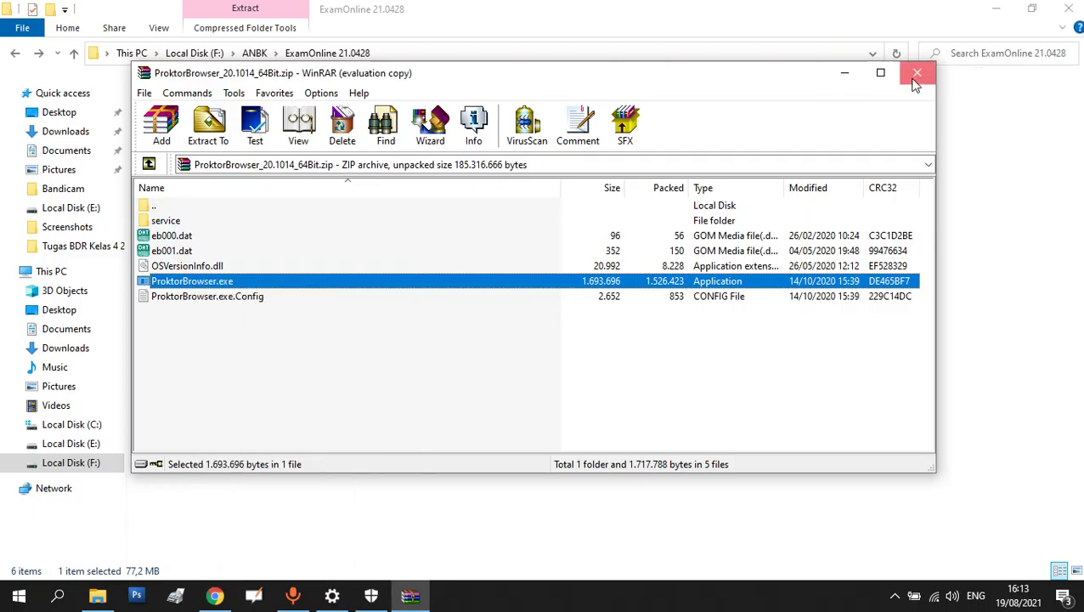
{"action": "left_click", "coordinate": [916, 78]}
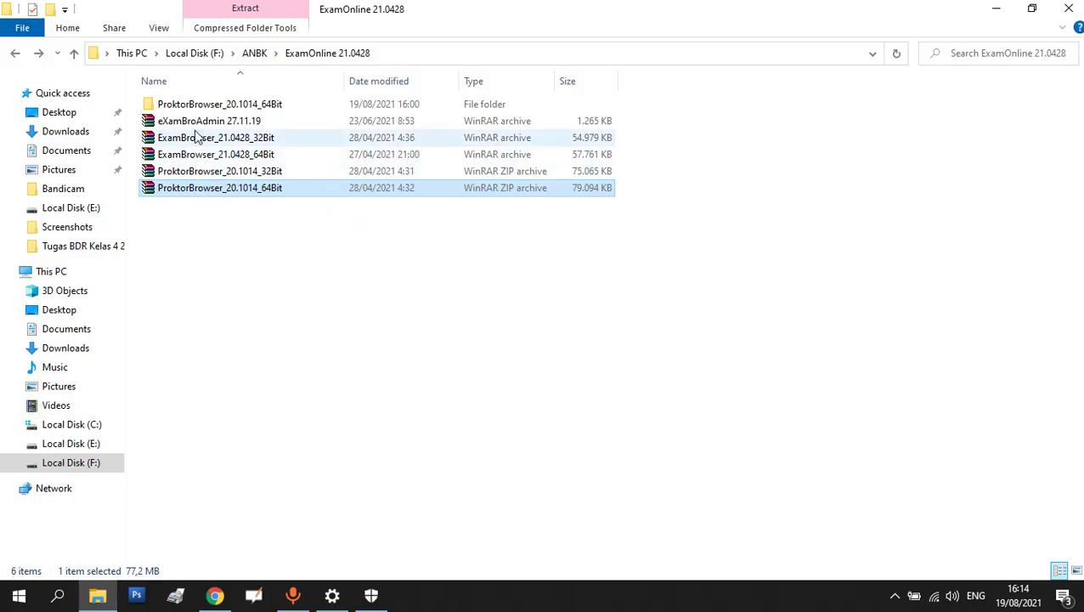
- Open the extracted ProktorBrowser_20.1014_64Bit folder, view the ProktorBrowser application's Run as administrator option, and dismiss it without running it
{"action": "double_click", "coordinate": [158, 105]}
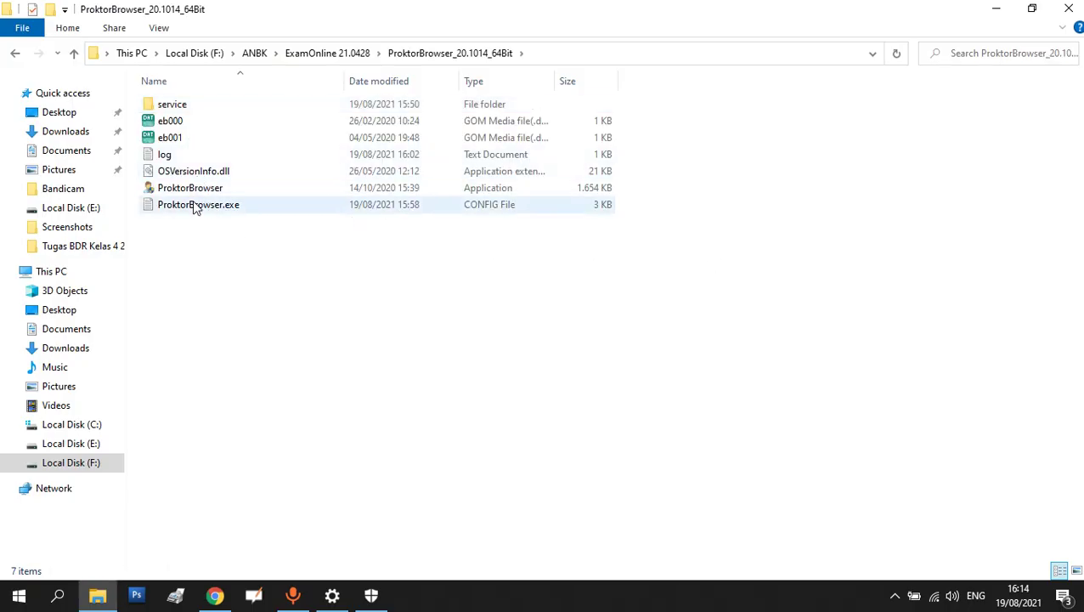
{"action": "left_click", "coordinate": [193, 190]}
{"action": "right_click", "coordinate": [194, 190]}
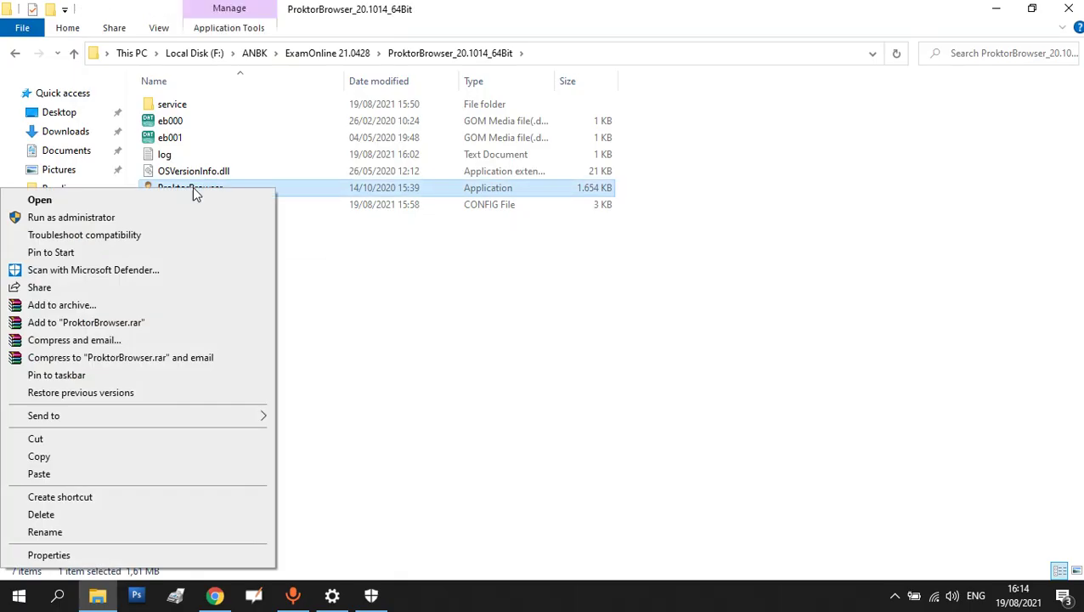
{"action": "left_click", "coordinate": [504, 350]}
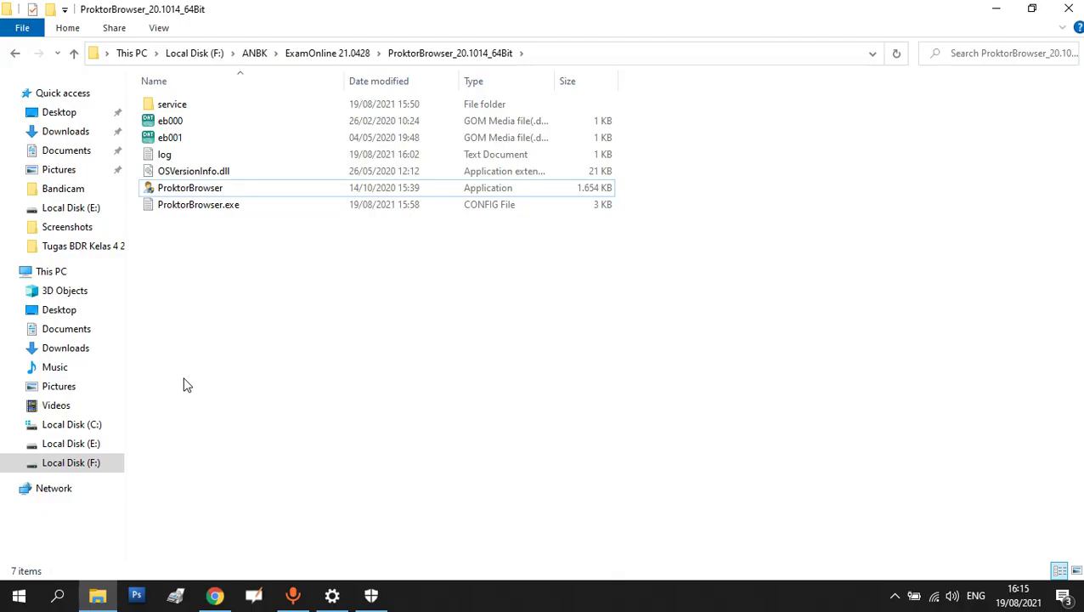
- Review the Windows Security page in Settings, and minimize Settings and File Explorer to show the desktop
{"action": "left_click", "coordinate": [333, 595]}
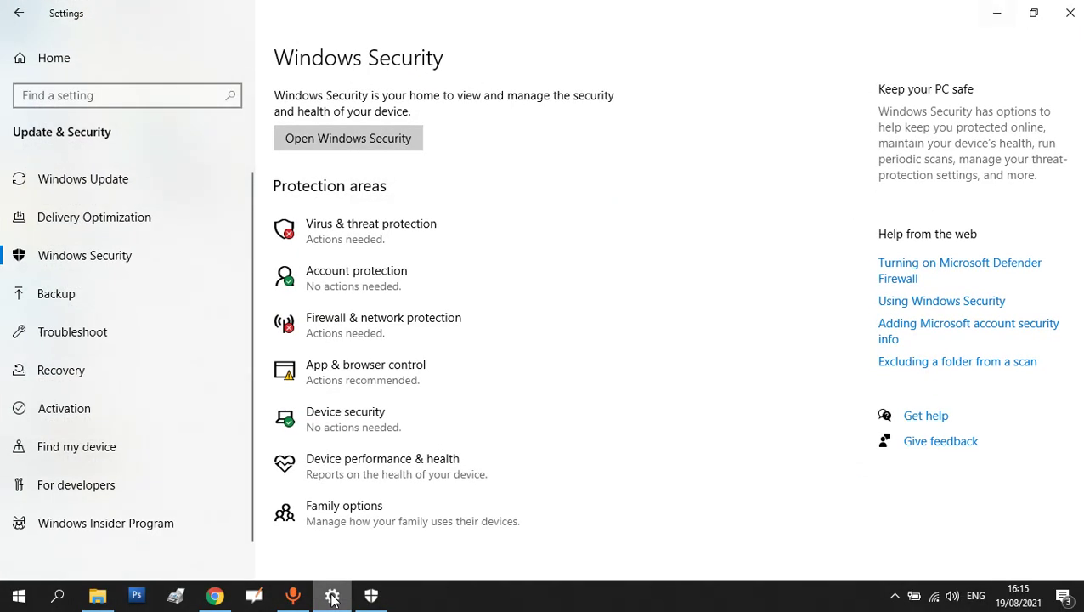
{"action": "left_click", "coordinate": [994, 10]}
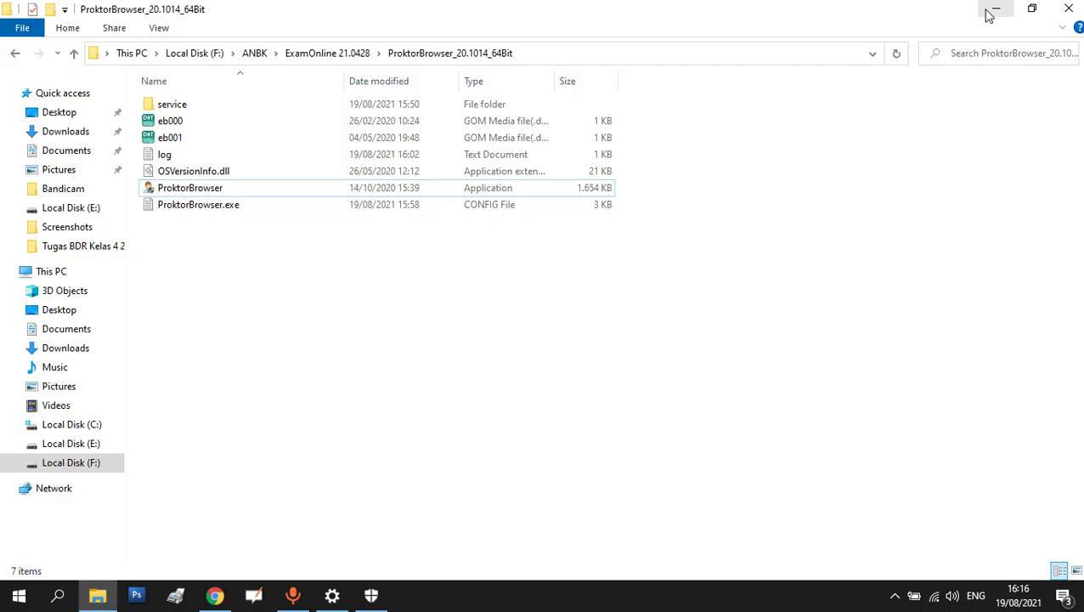
{"action": "left_click", "coordinate": [990, 10]}
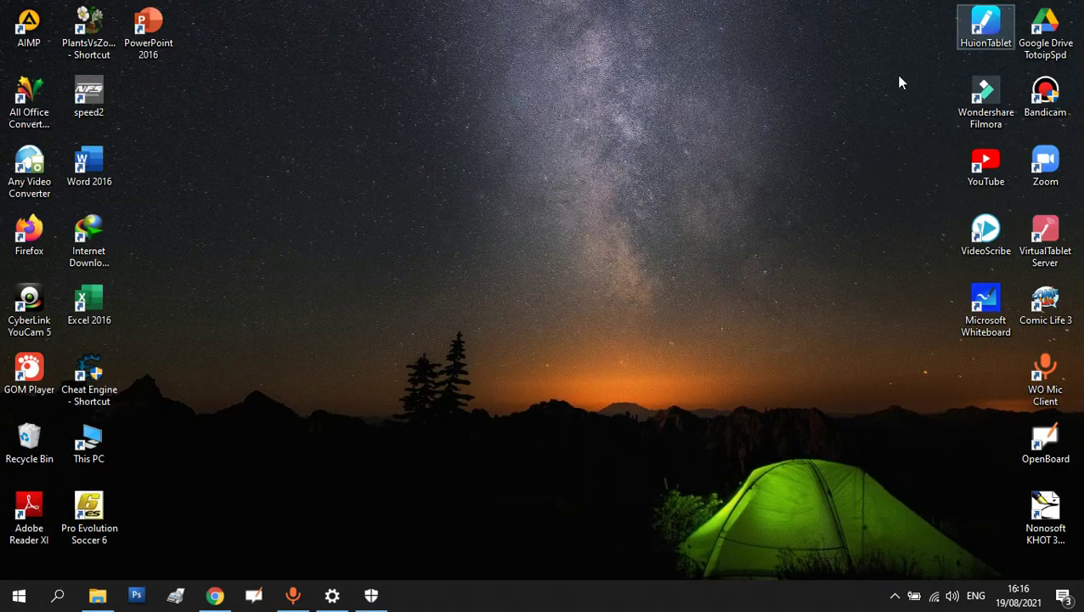